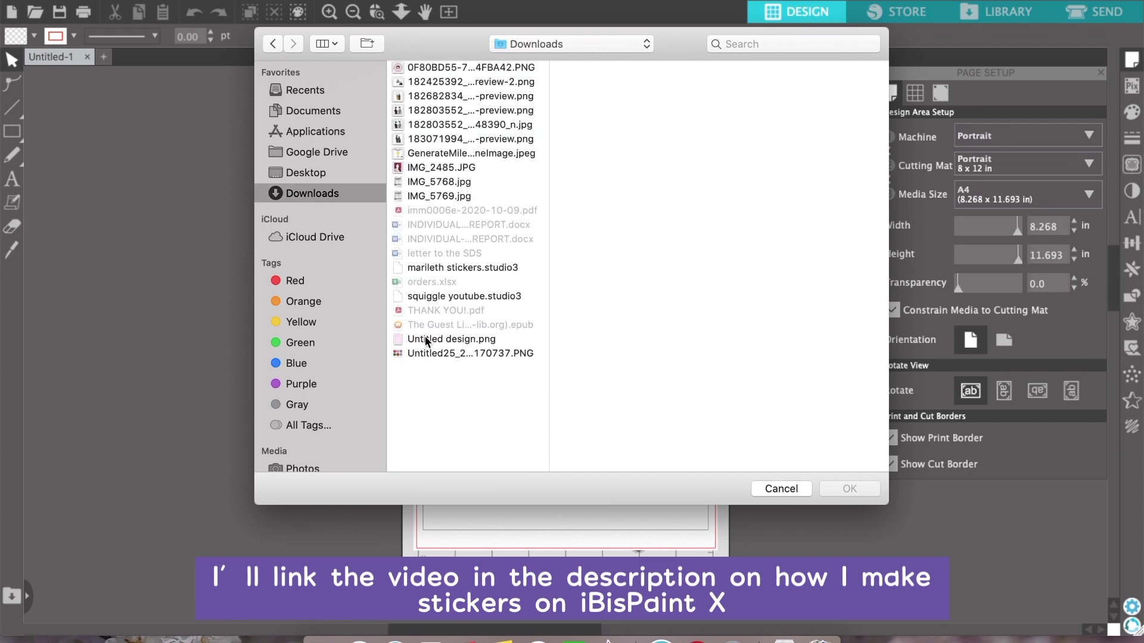
- Open the image Untitled25_2...170737.PNG with the six coloured circles from Downloads
double_click(427, 353)
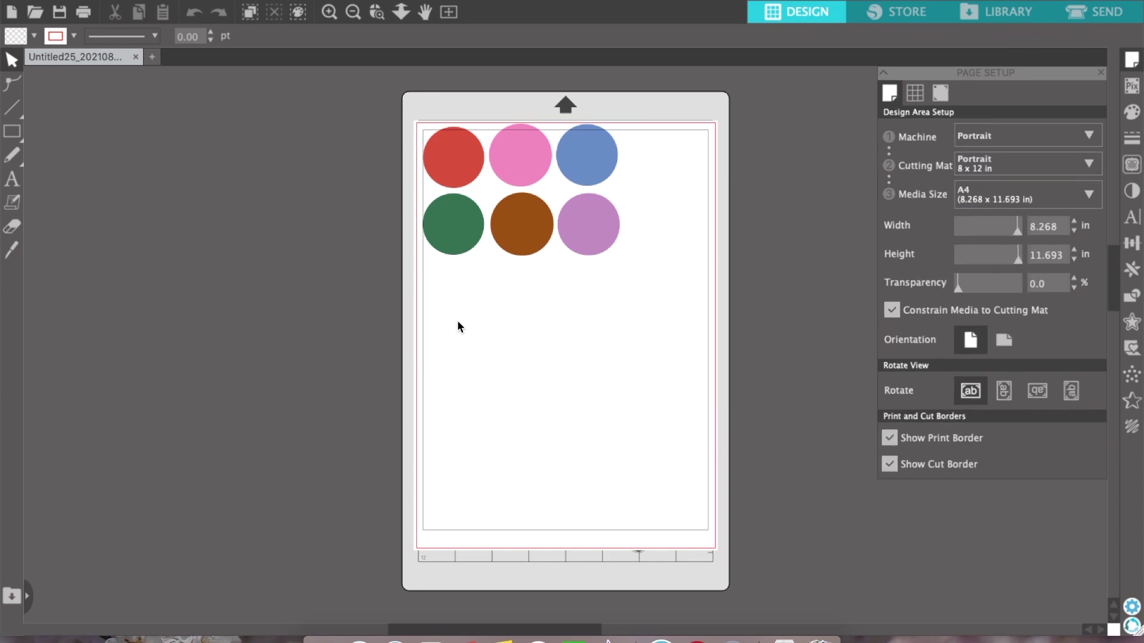
click(523, 258)
key(super+plus)
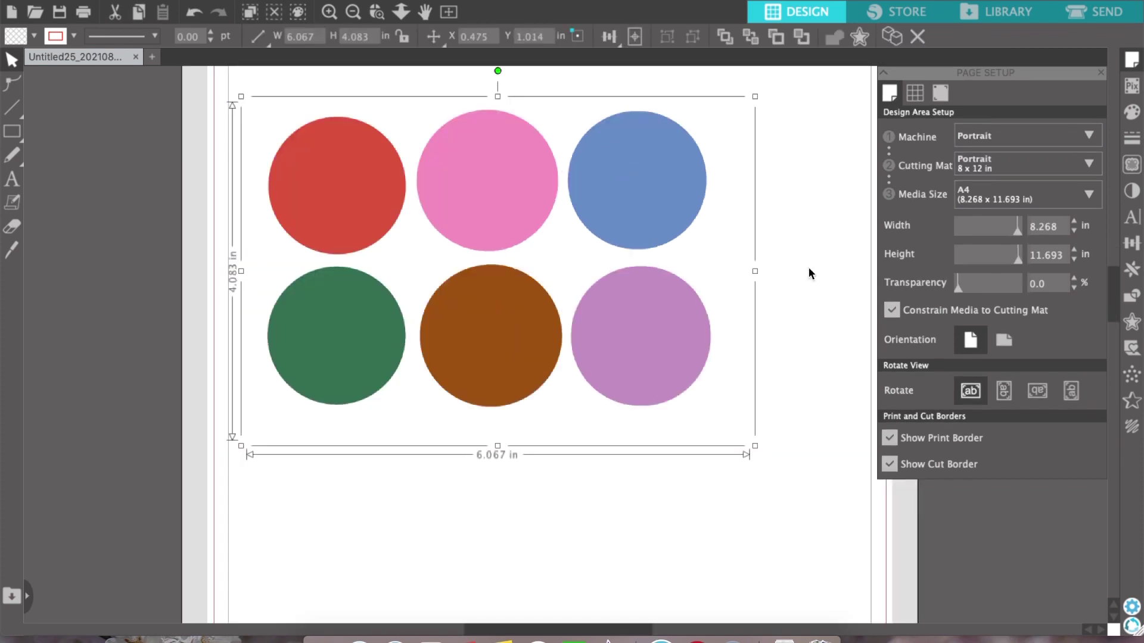
click(810, 269)
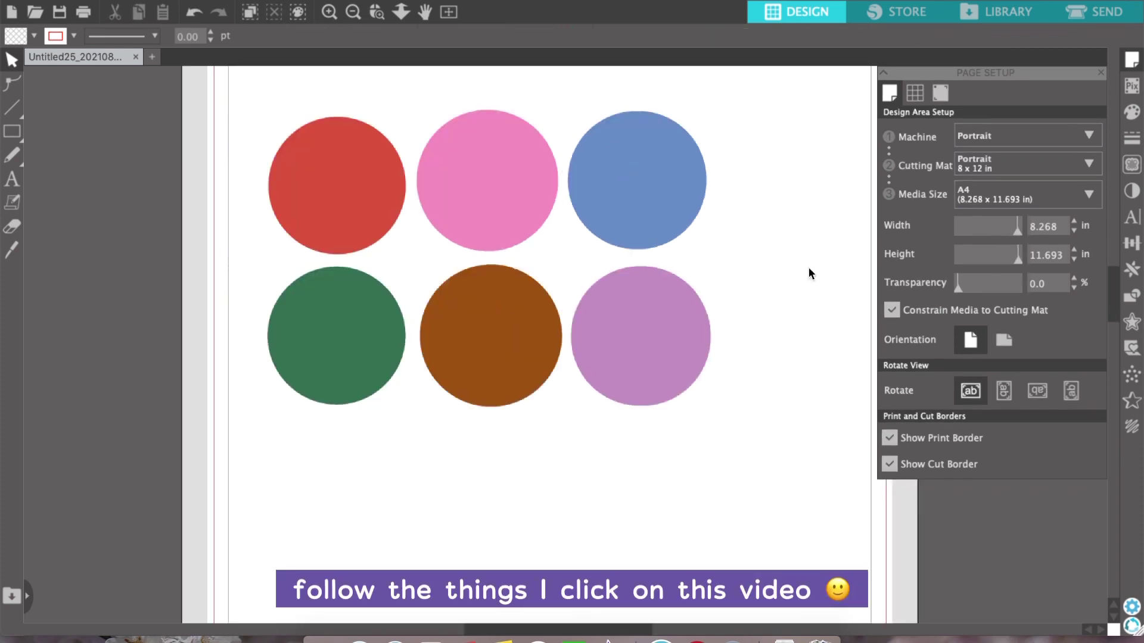
- Define a trace area that encloses all six coloured circles
click(1131, 165)
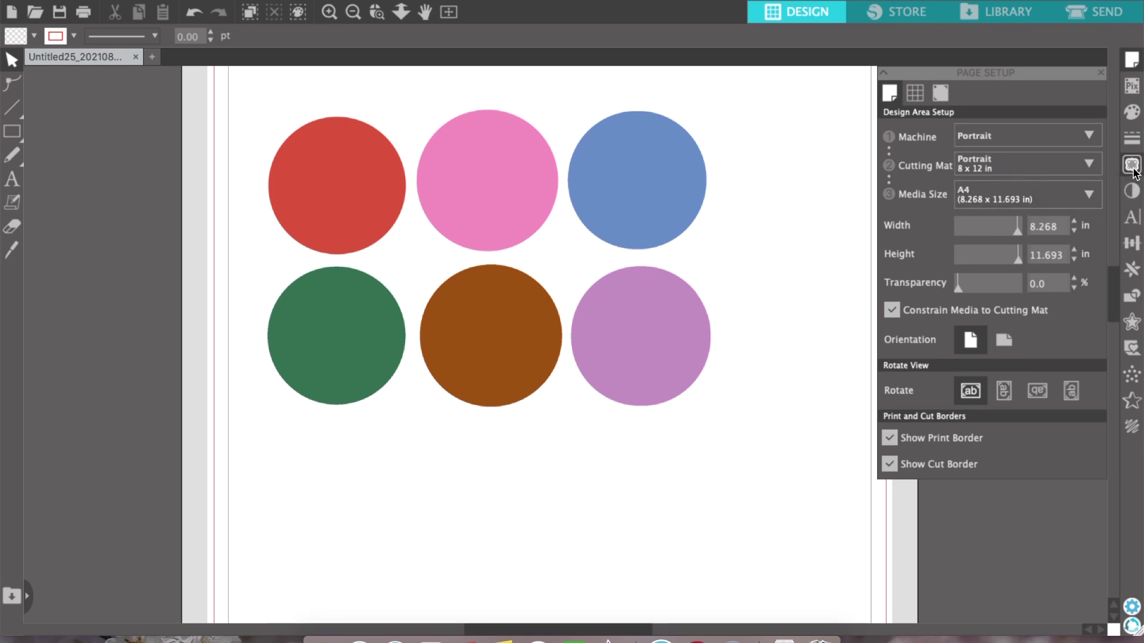
click(998, 138)
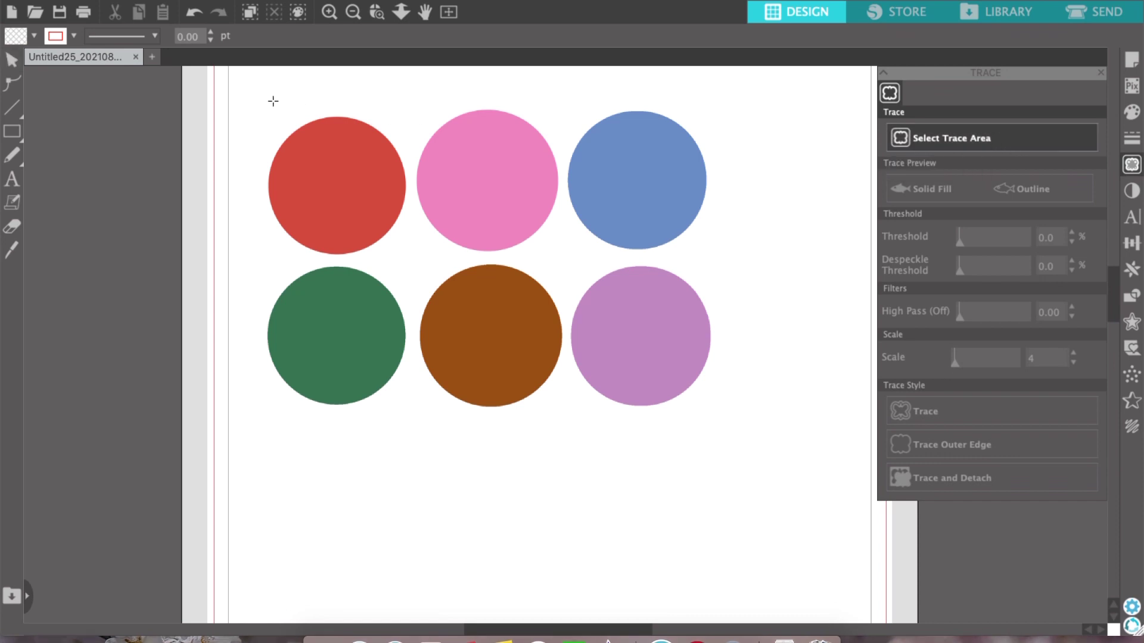
mouse_move(249, 106)
mouse_down()
mouse_move(348, 218)
mouse_move(593, 383)
mouse_move(731, 427)
mouse_up()
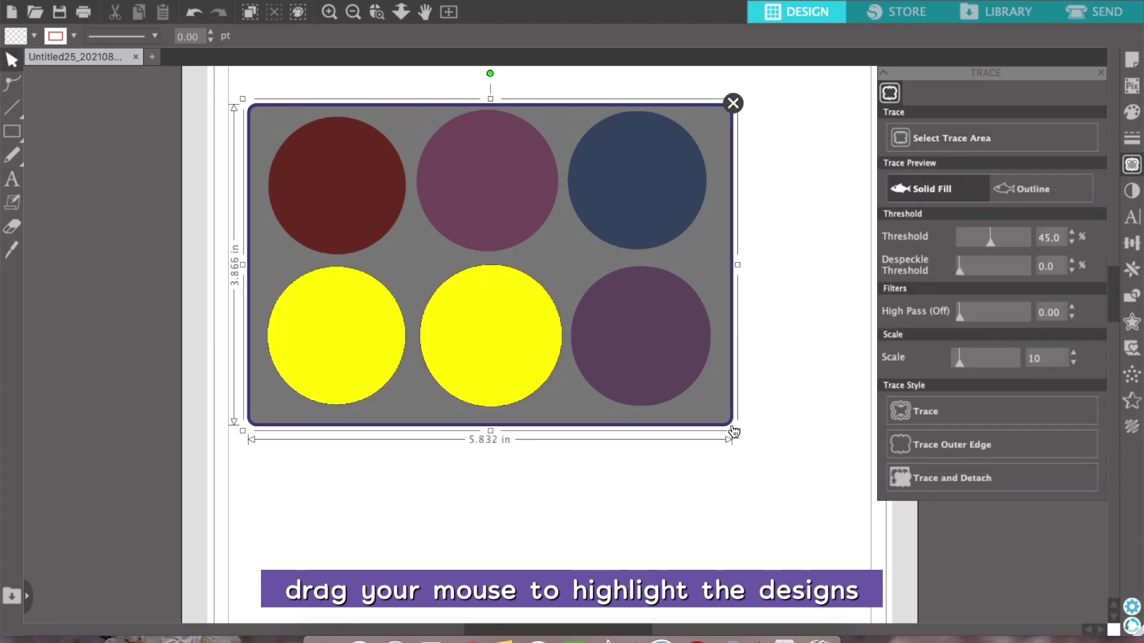
- Set the trace threshold to 73% and trace all six circles with the standard Trace style
click(1007, 242)
drag(1007, 243, 1016, 242)
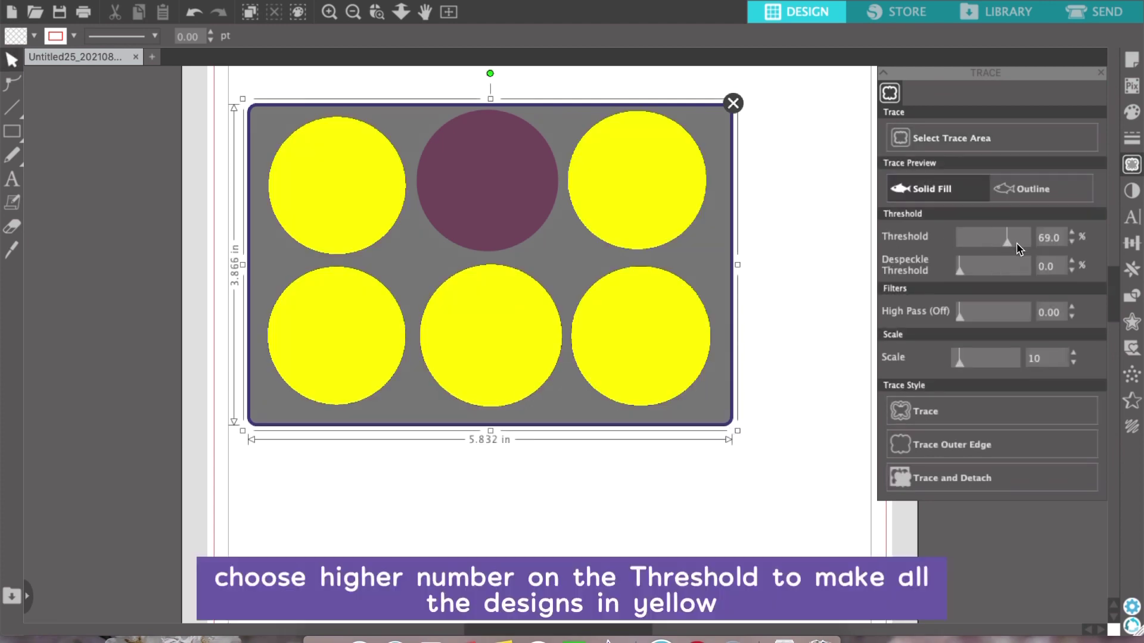
click(1071, 242)
click(1072, 244)
click(1072, 243)
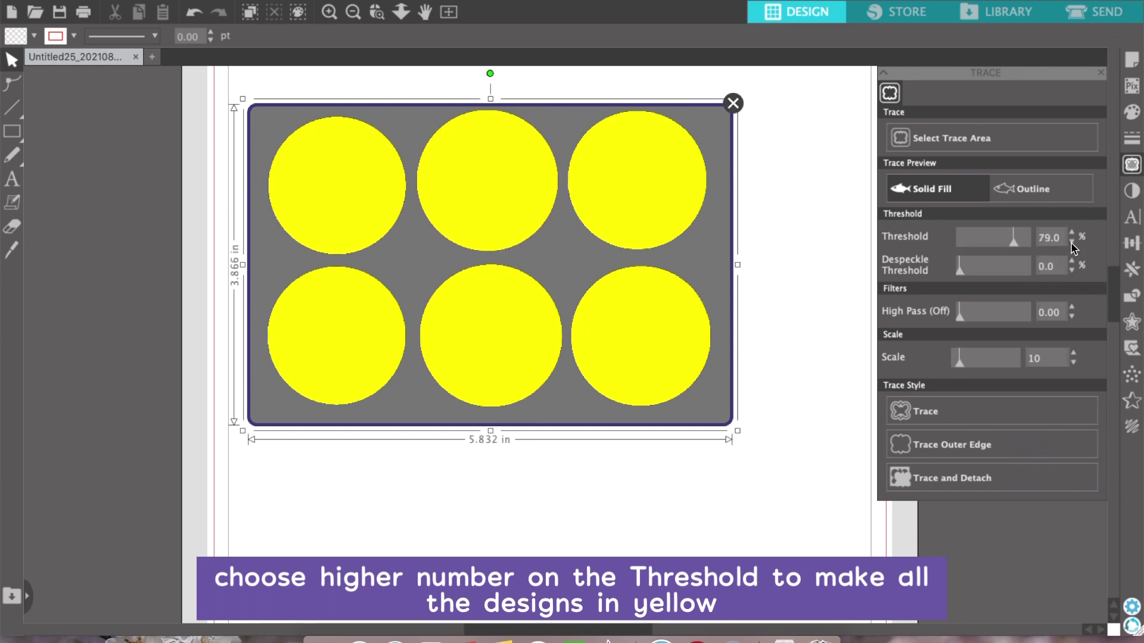
click(1072, 243)
click(1072, 243)
click(1072, 243)
click(1072, 243)
click(1072, 243)
click(1072, 243)
click(1072, 233)
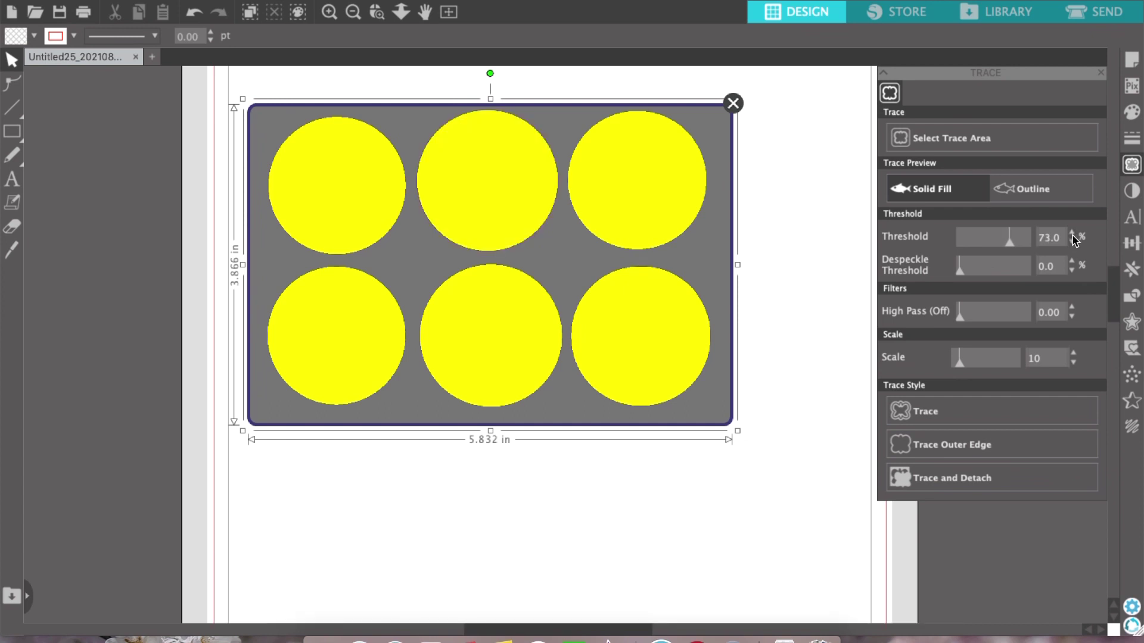
click(948, 419)
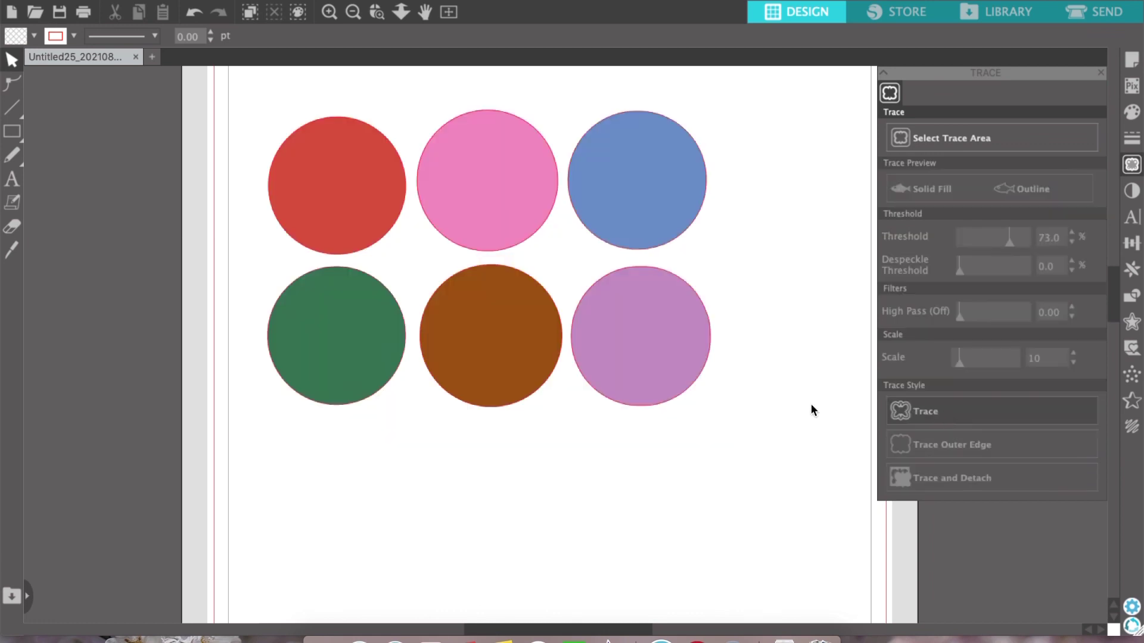
- Select the traced outlines of the circles and apply an internal offset of 0.035 in
click(676, 397)
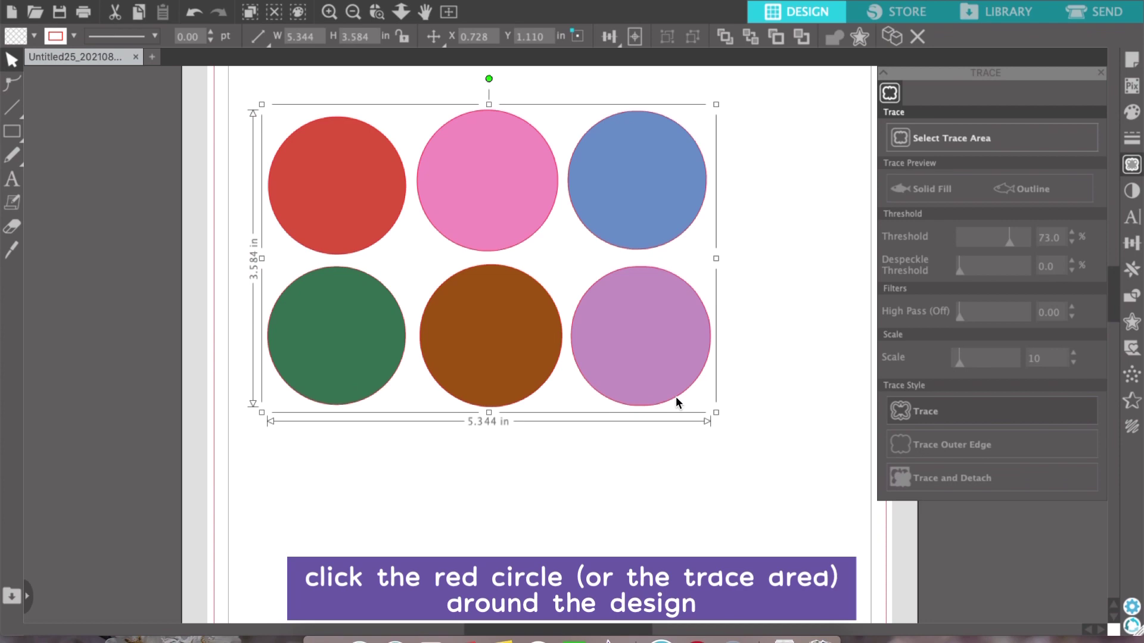
click(1134, 323)
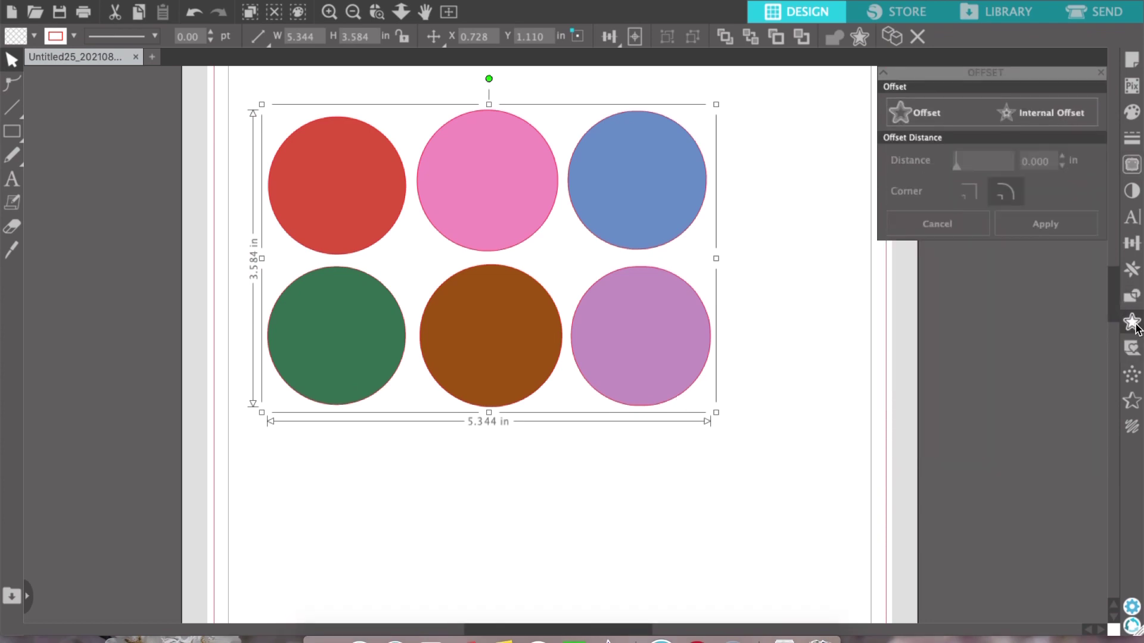
click(1022, 118)
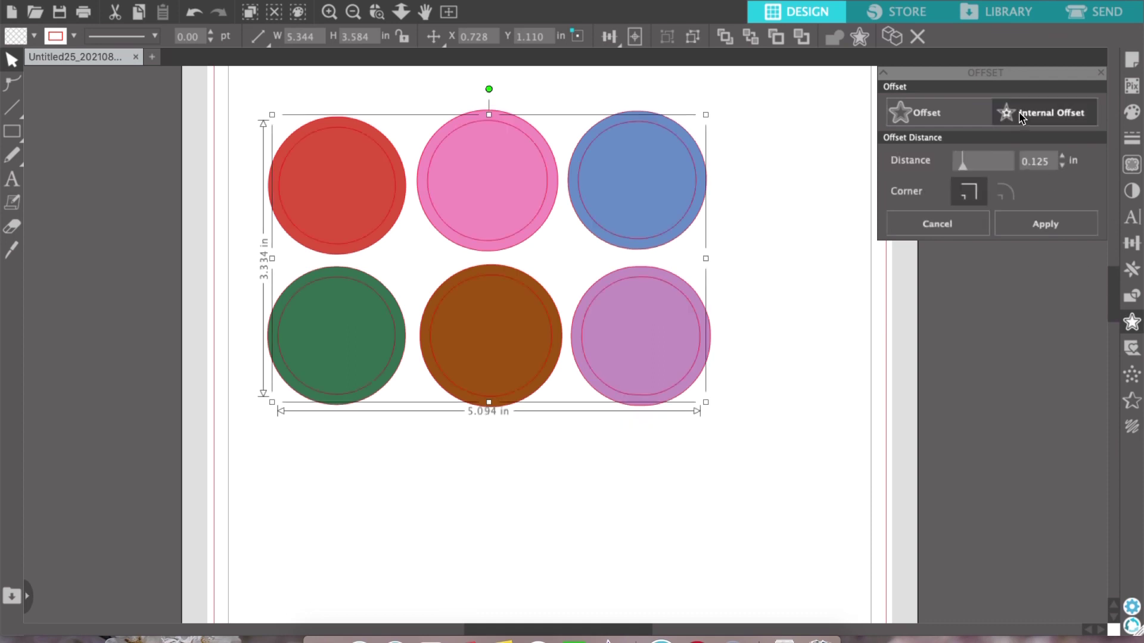
click(1062, 165)
text(0.)
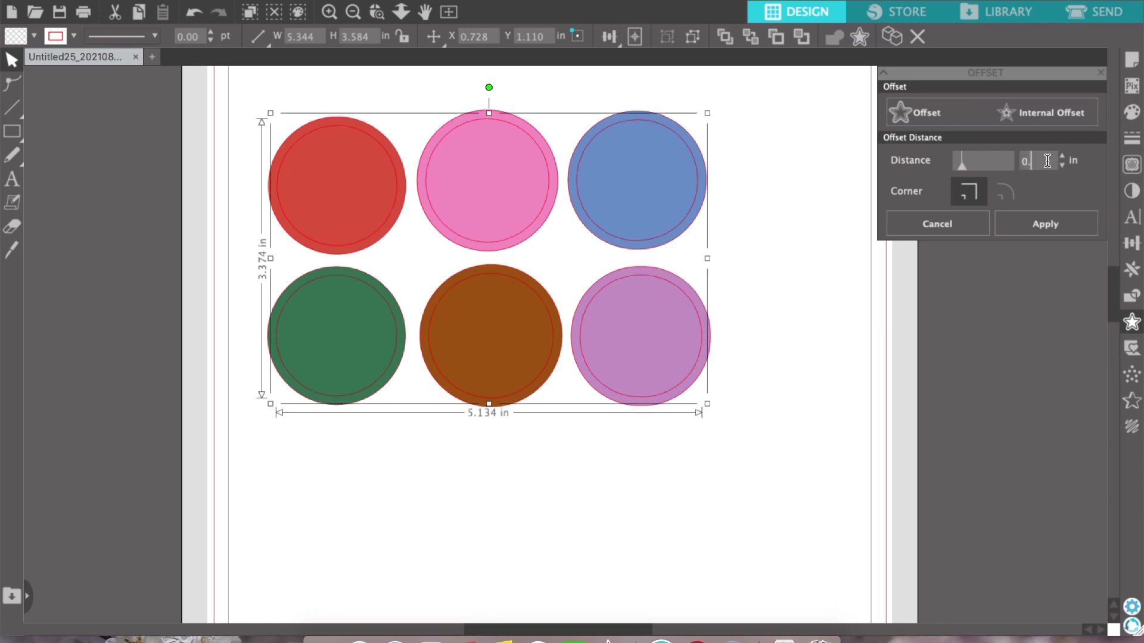
text(035)
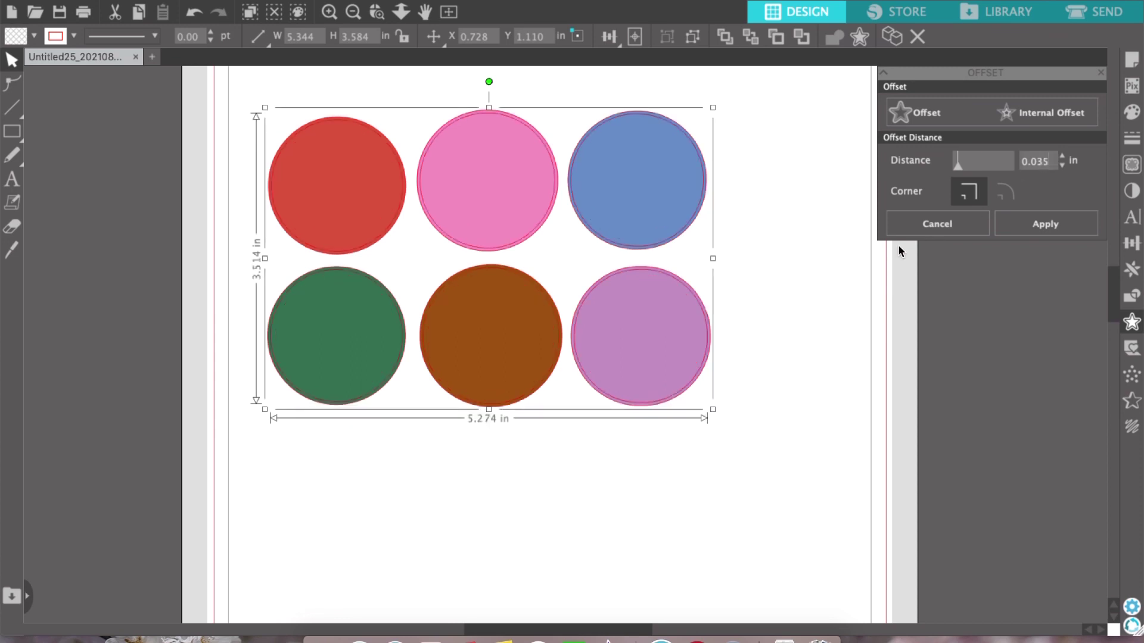
click(1030, 229)
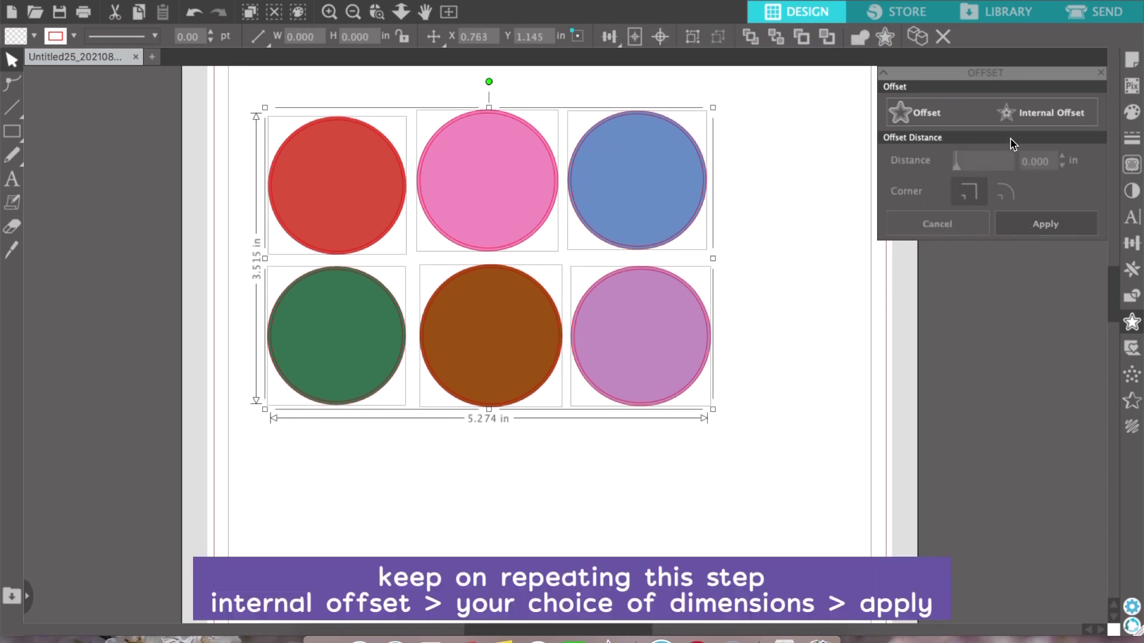
- Add a second internal offset inside the new outlines with a distance of 0.140 in
click(1035, 117)
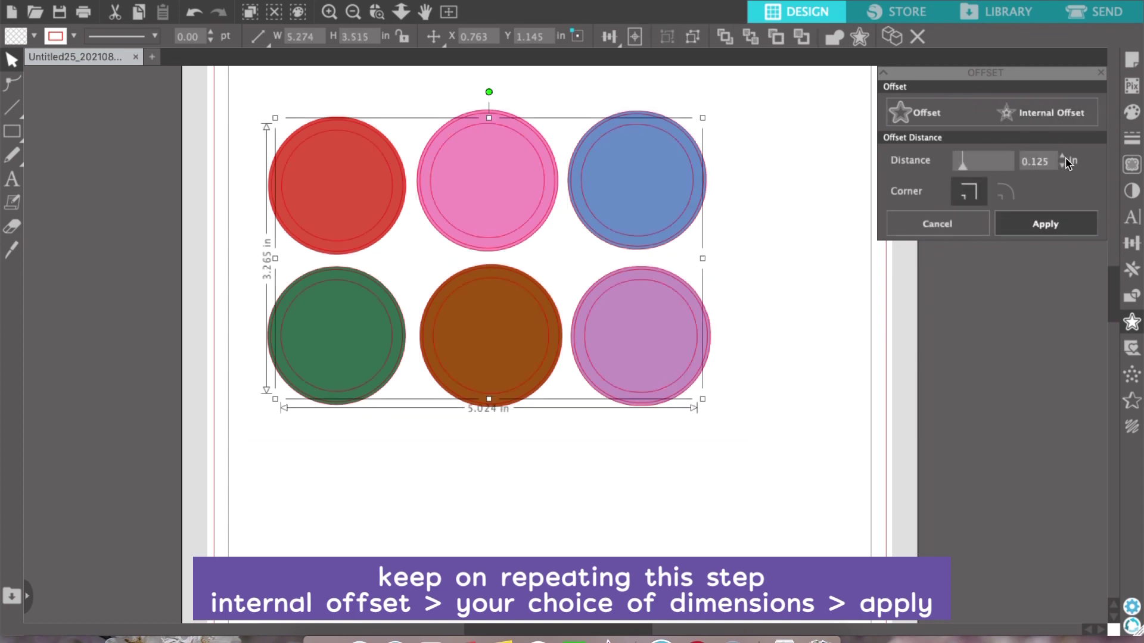
click(1063, 157)
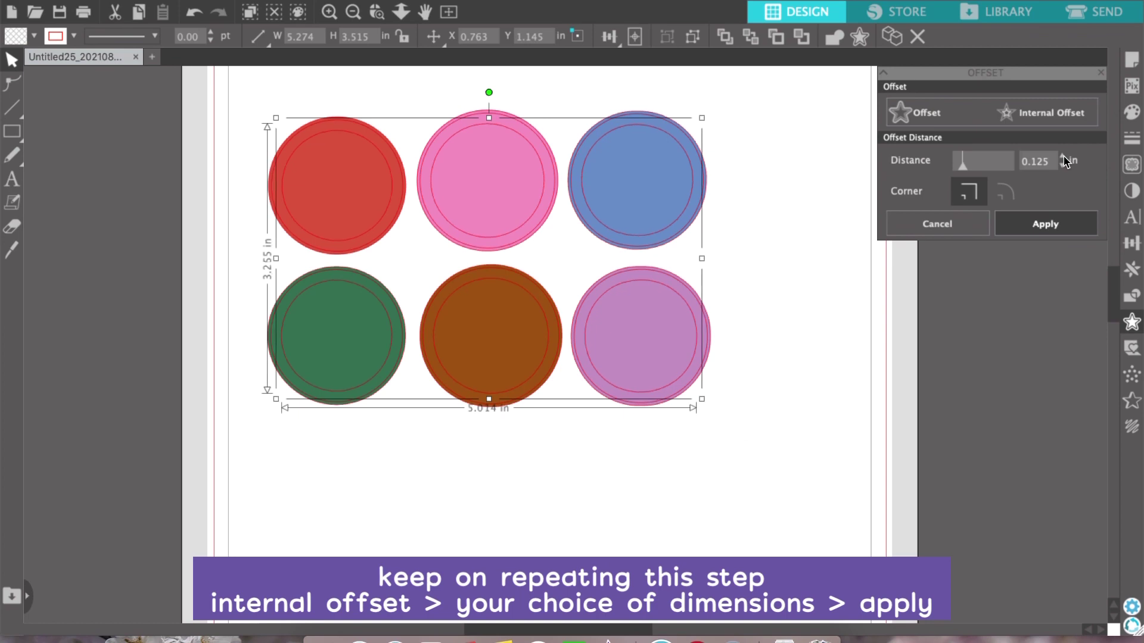
click(1063, 157)
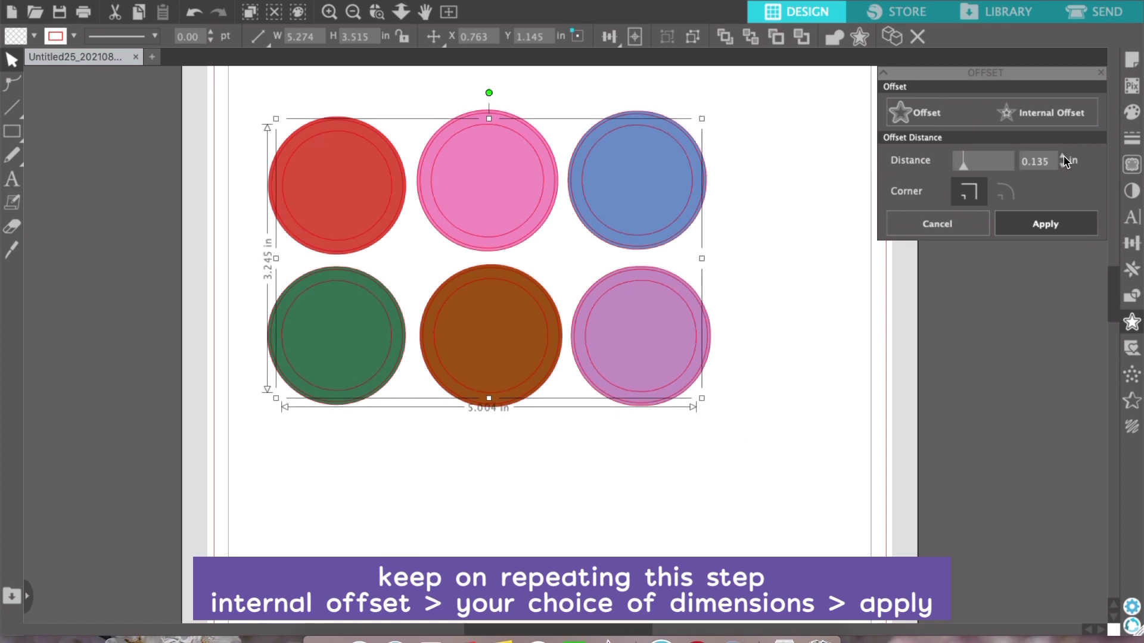
click(1064, 159)
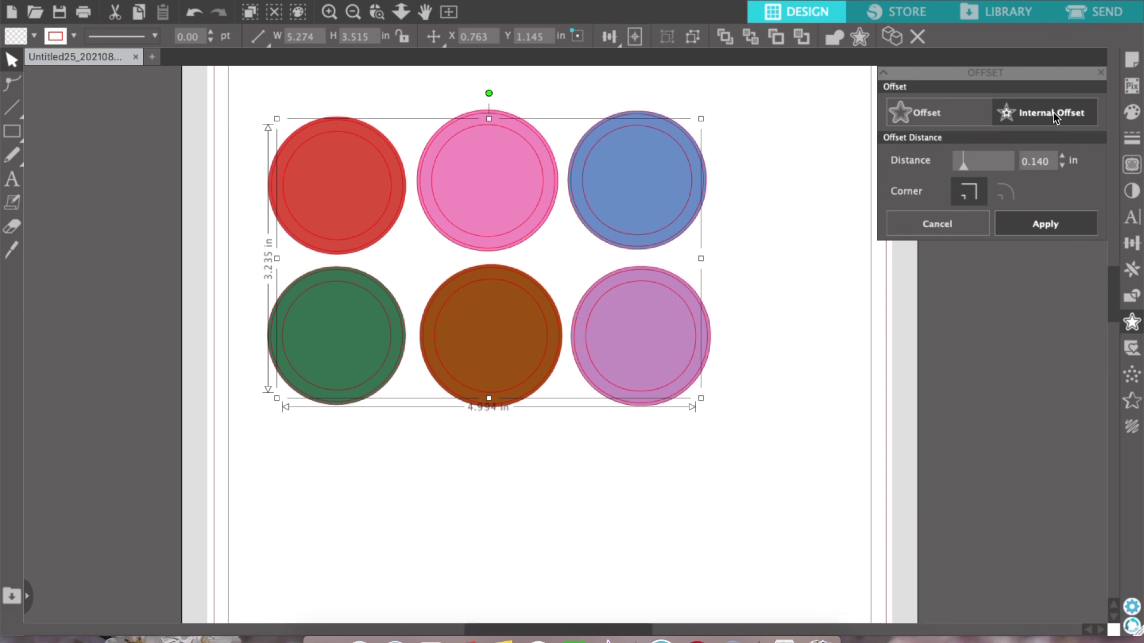
- Add a third internal offset inside the 0.140 in outlines with a distance of 0.180 in
click(1054, 116)
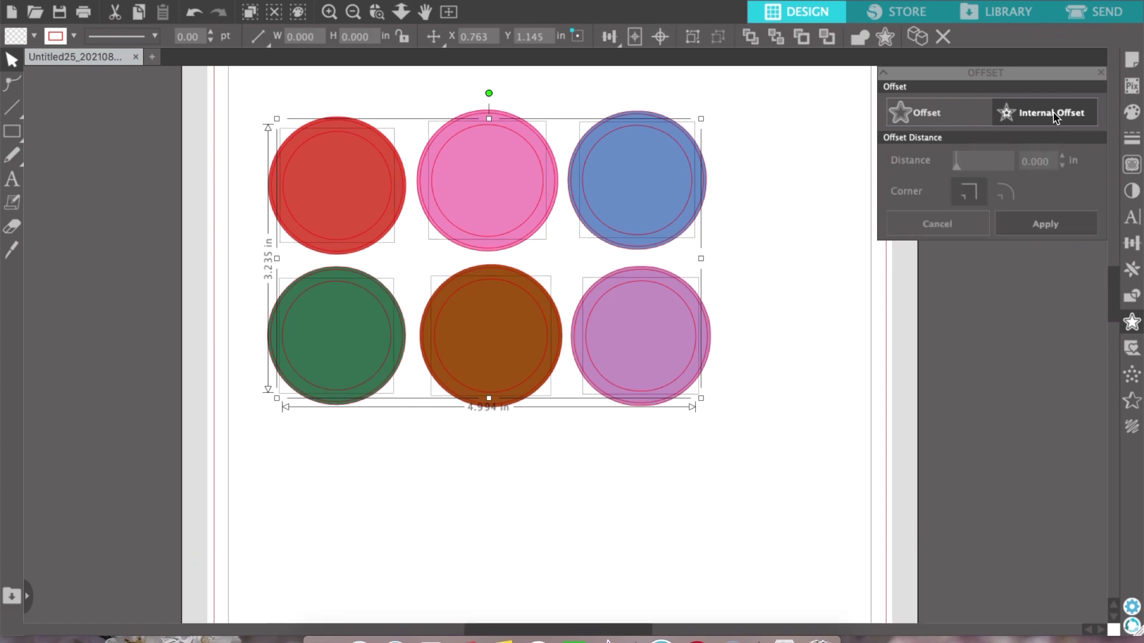
click(1062, 158)
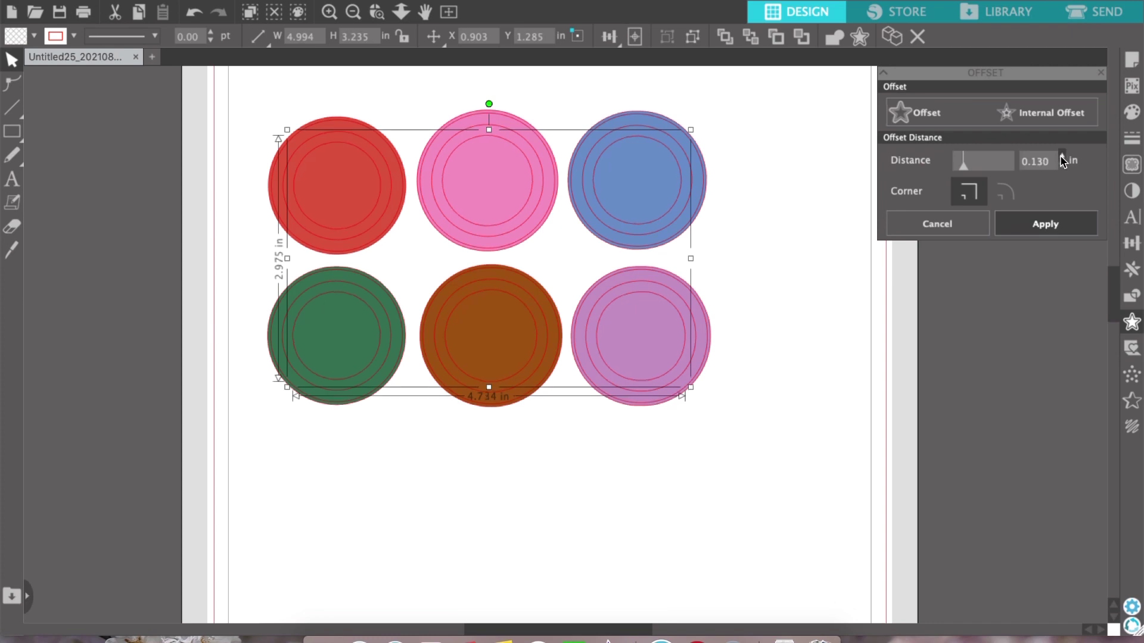
click(1062, 158)
click(1062, 158)
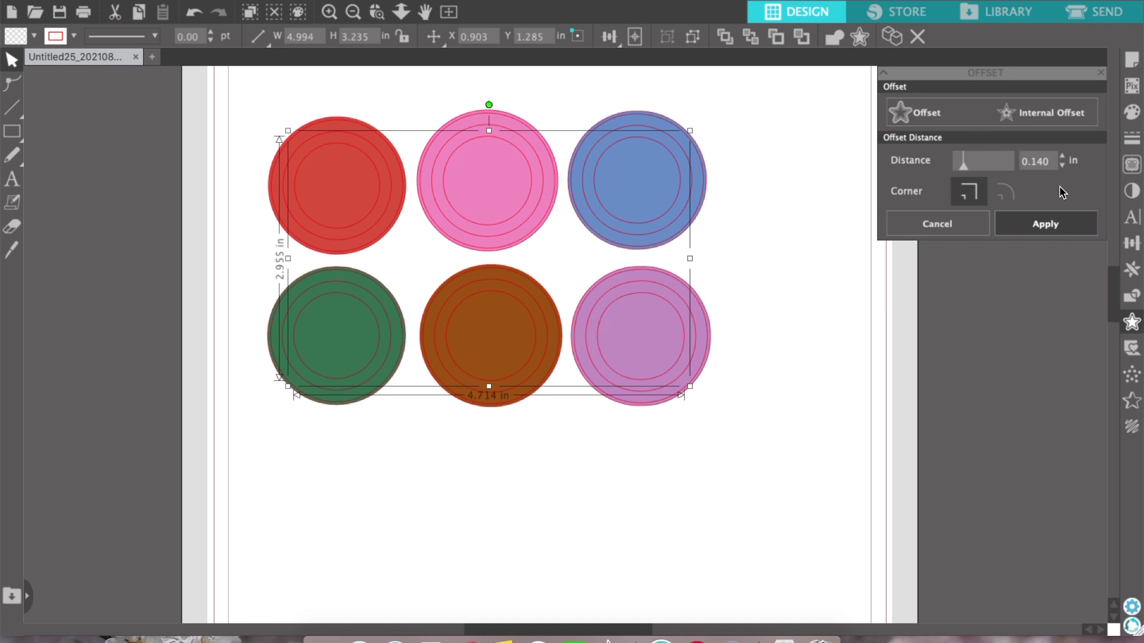
click(1043, 119)
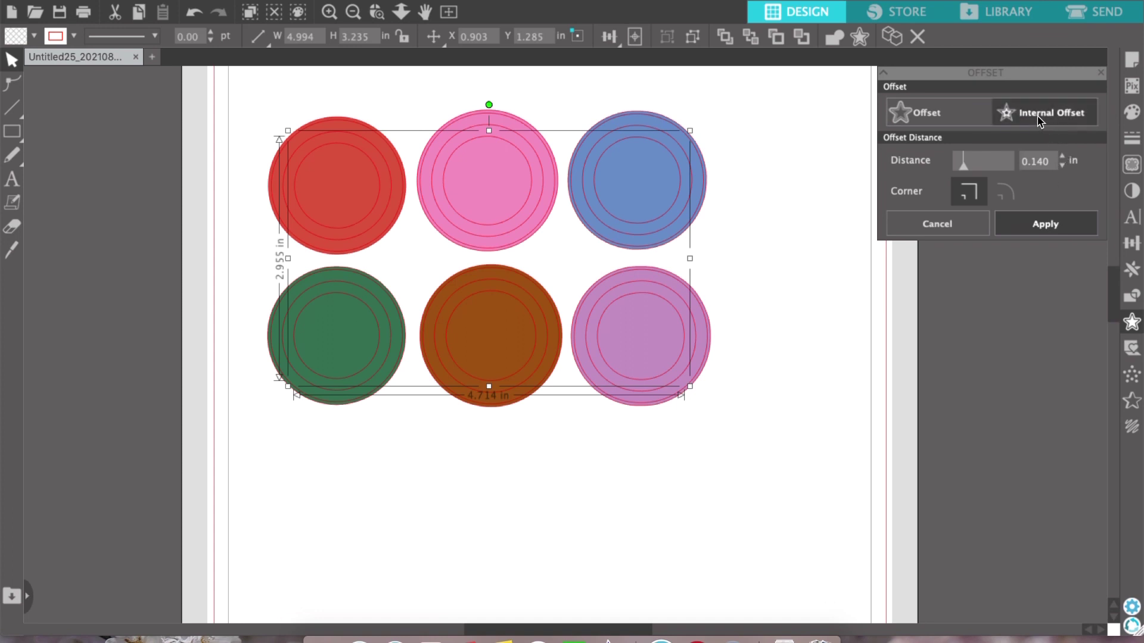
click(1063, 157)
click(1063, 156)
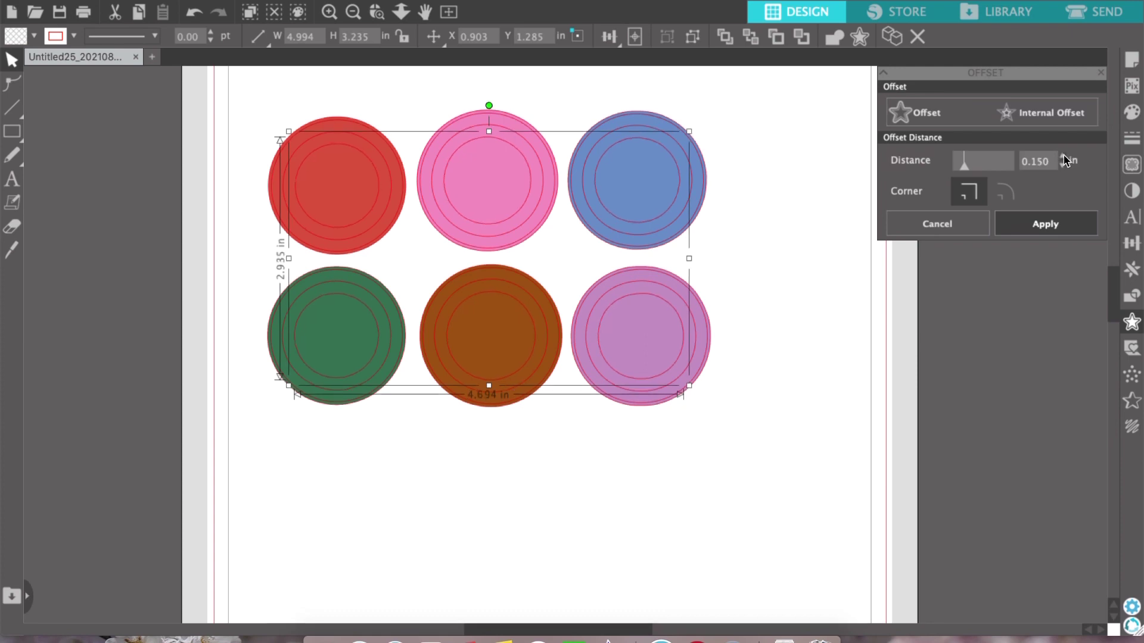
click(1063, 157)
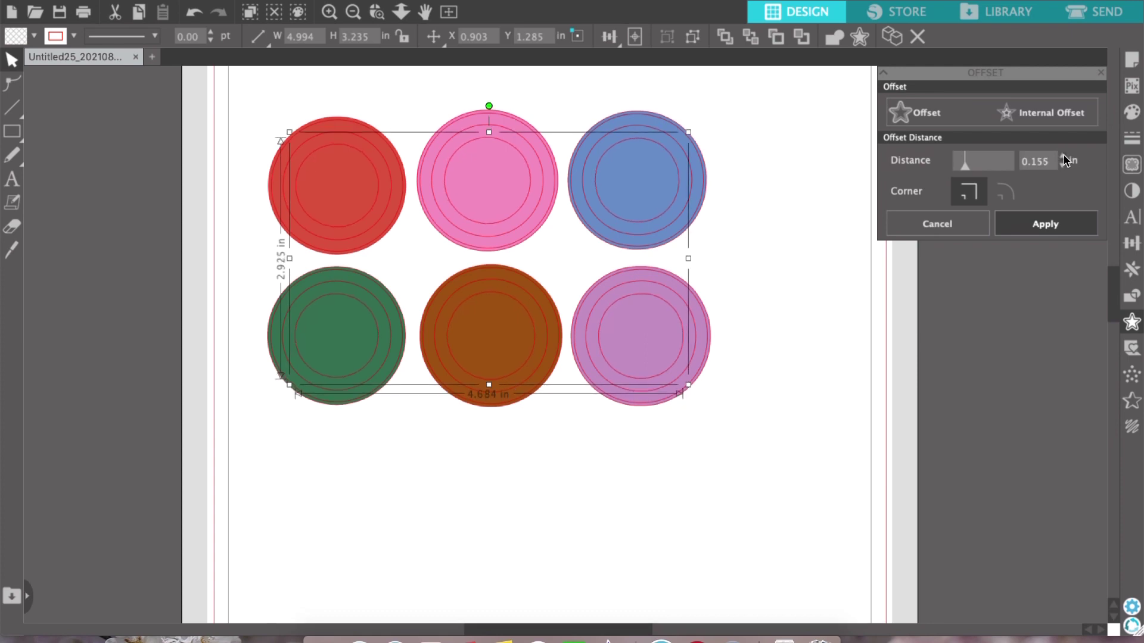
click(1063, 157)
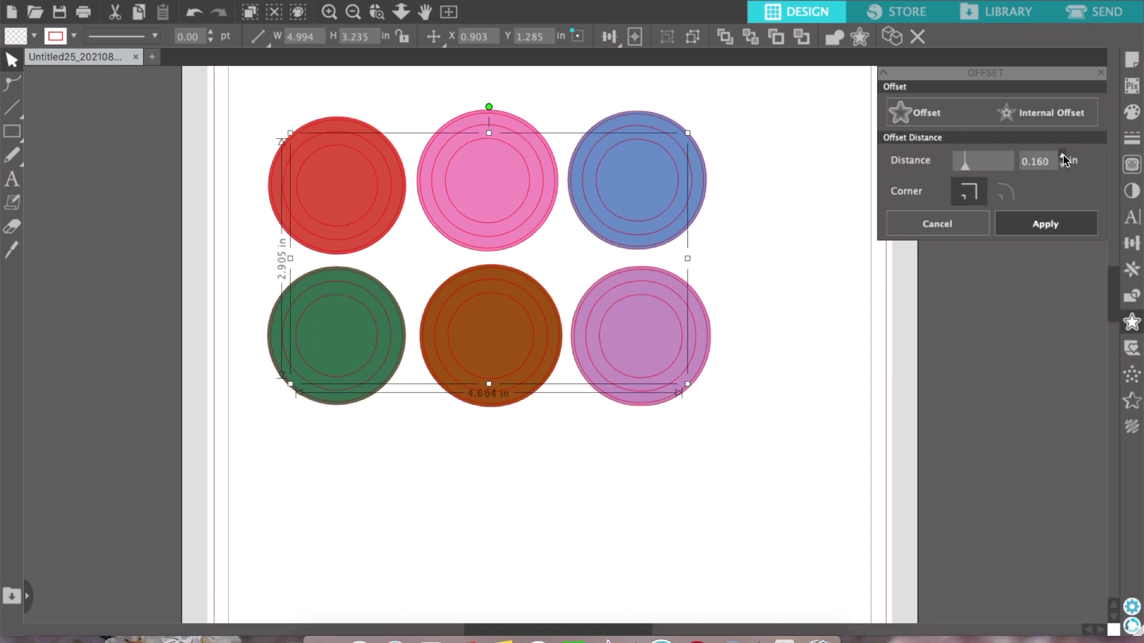
click(1063, 157)
click(1063, 156)
key(Up)
key(Up)
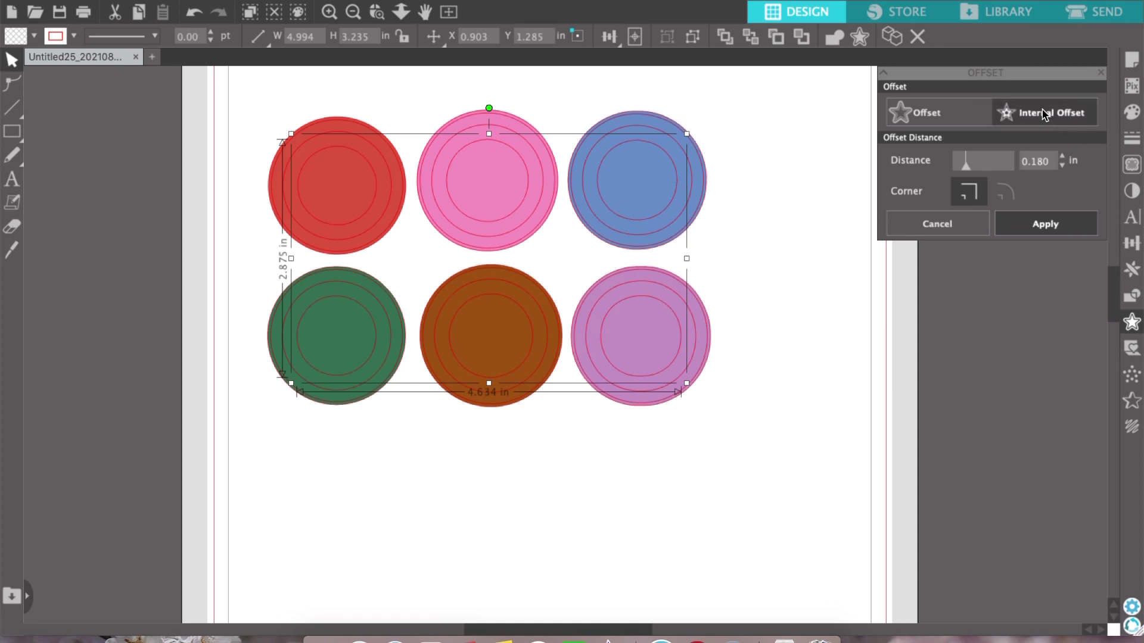
- Add a fourth internal offset inside the innermost outlines with a distance of 0.190 in
click(1044, 114)
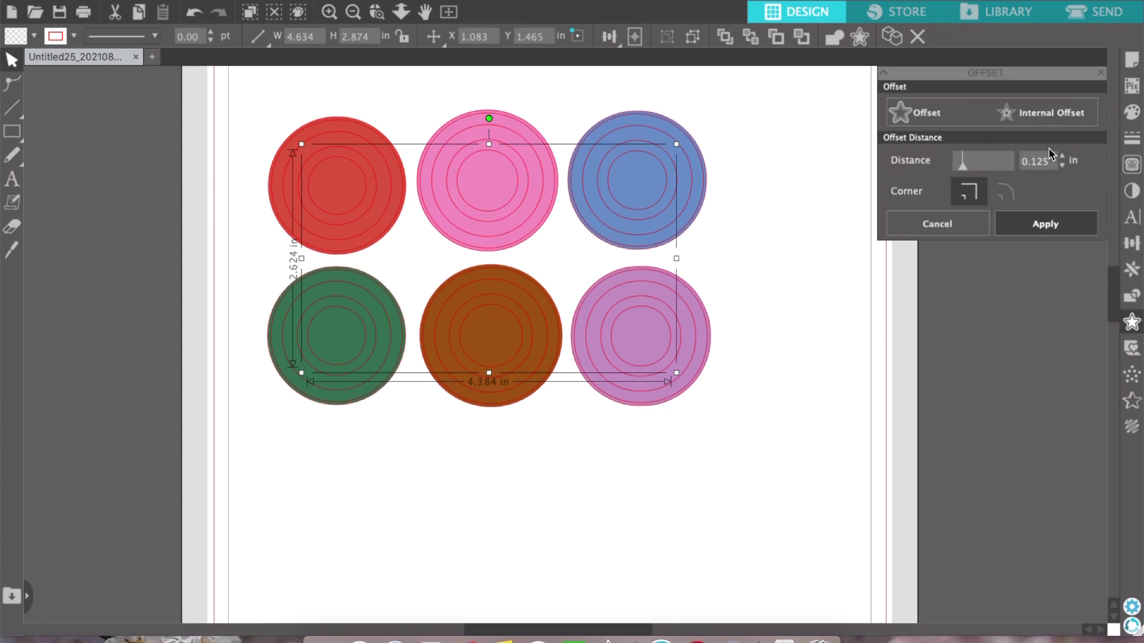
click(1050, 160)
key(BackSpace)
key(BackSpace)
text(90)
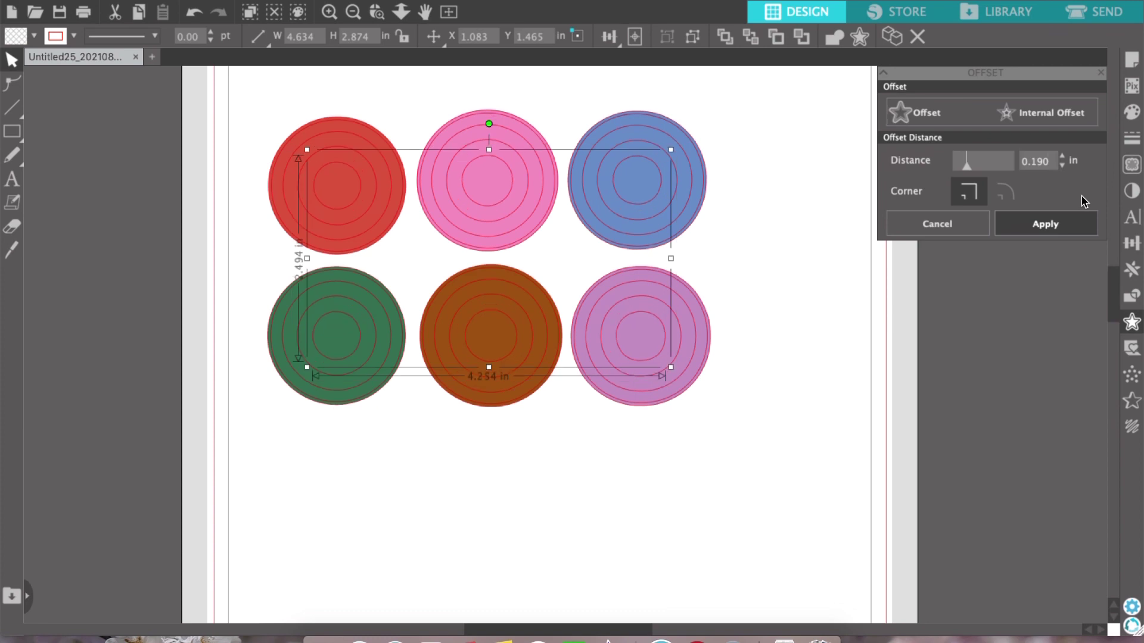
- Add a fifth internal offset inside the innermost circle outlines with a distance of about 0.18 in
click(1049, 119)
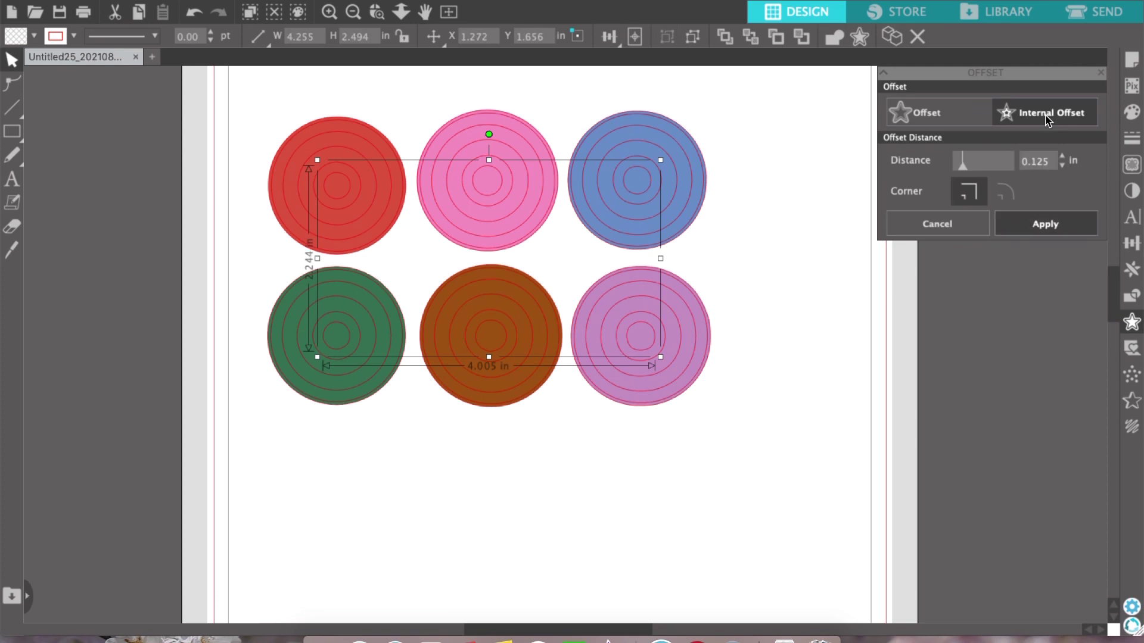
click(1051, 162)
key(BackSpace)
key(BackSpace)
key(BackSpace)
text(210)
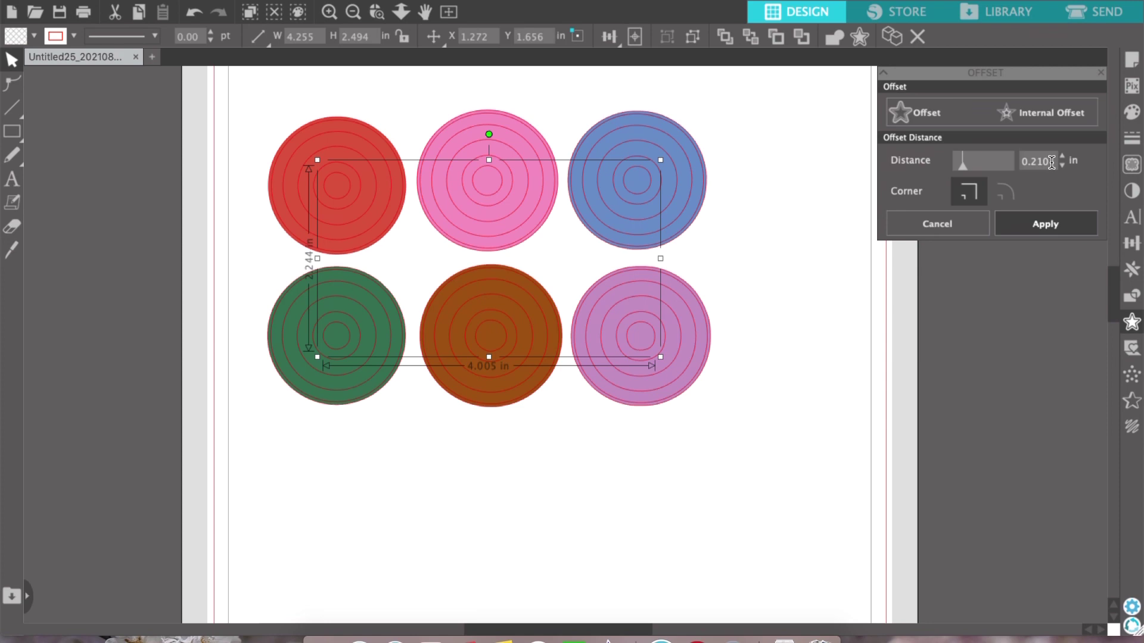
key(Return)
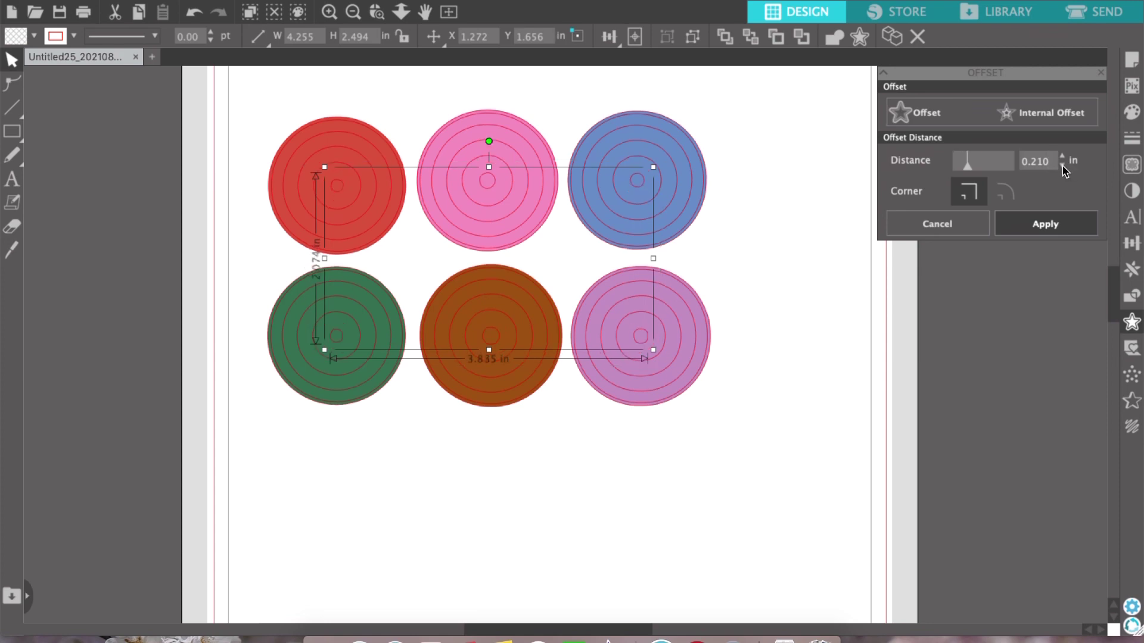
click(1062, 167)
click(1063, 166)
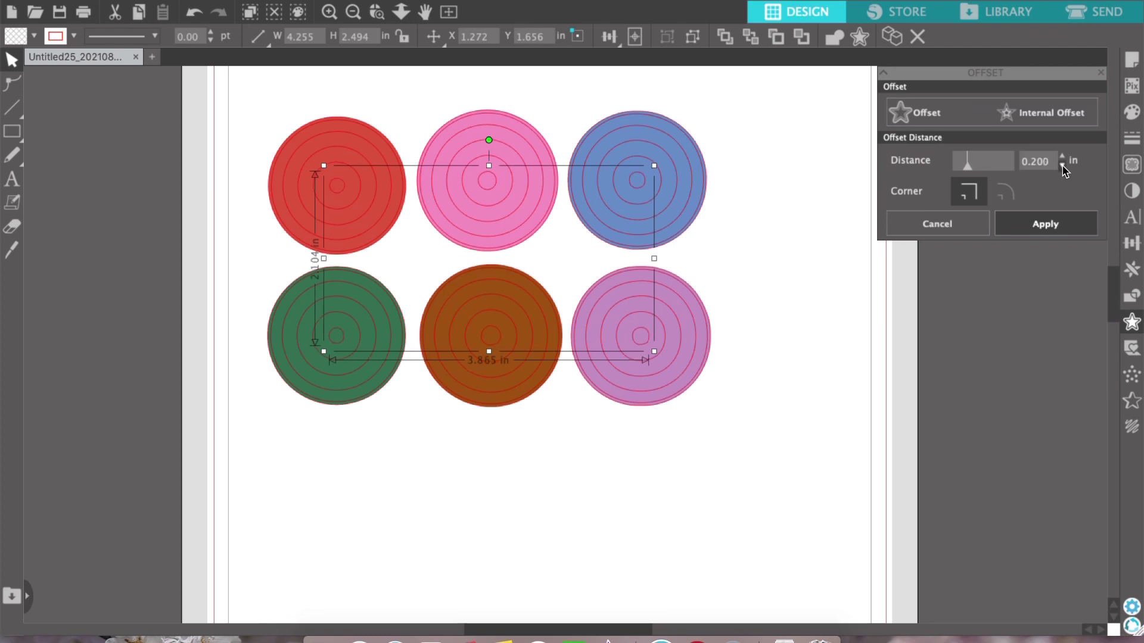
click(1062, 167)
click(1063, 166)
click(1063, 166)
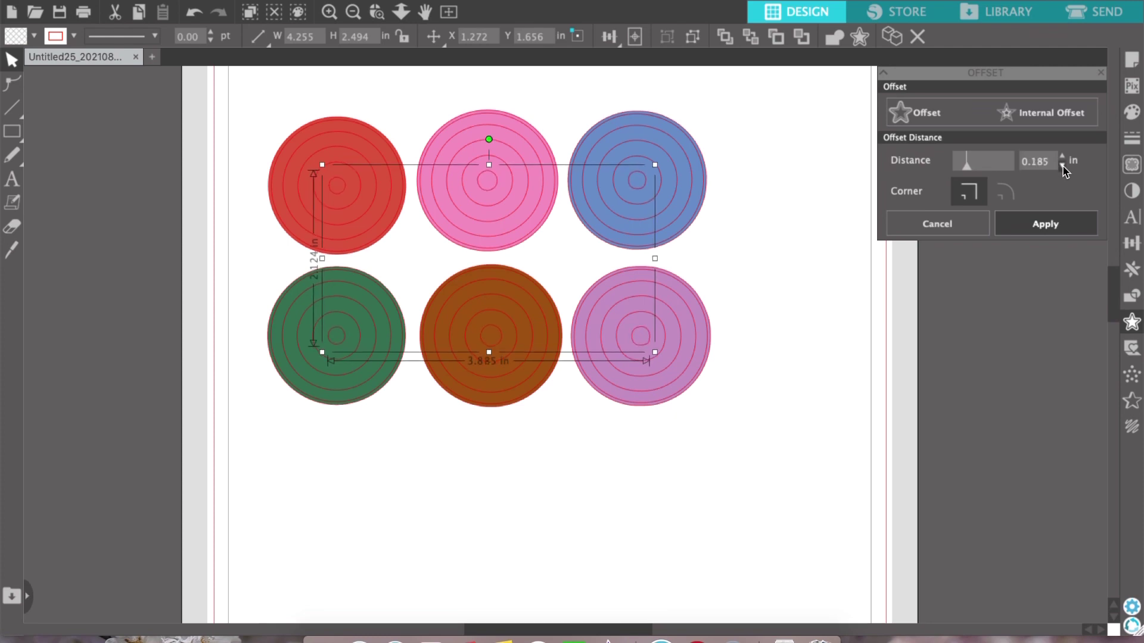
click(1062, 167)
click(1044, 225)
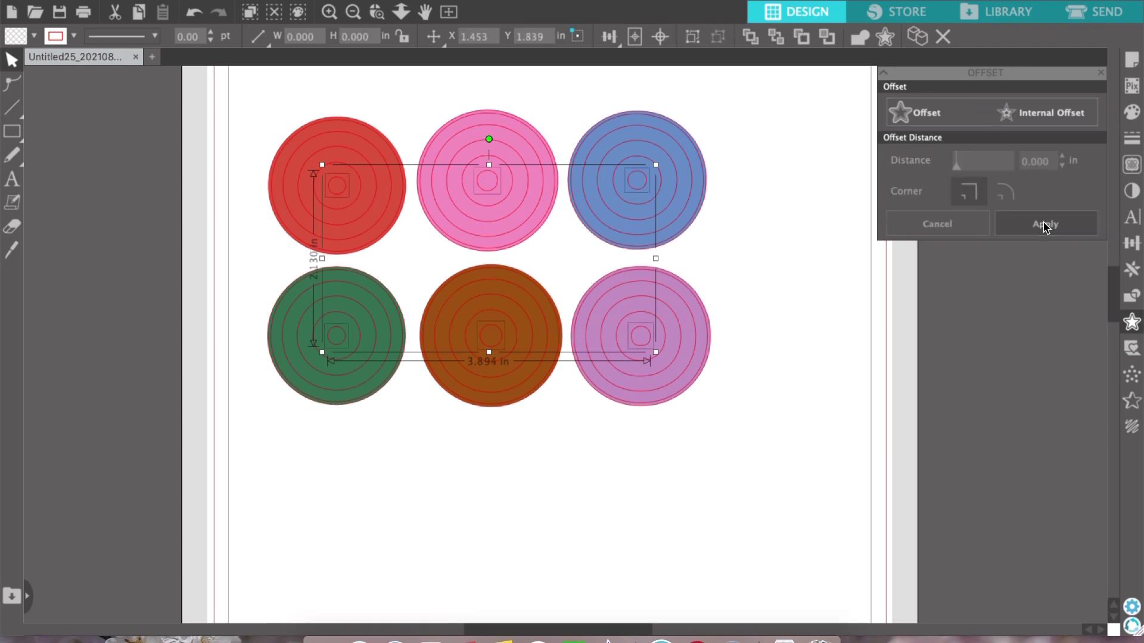
click(836, 255)
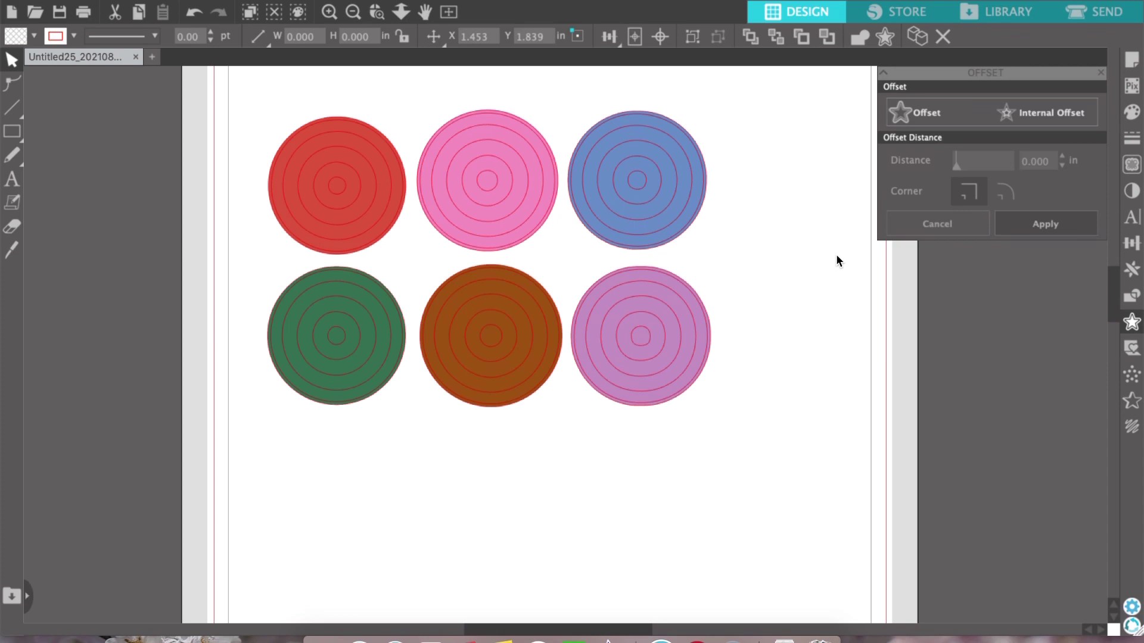
click(682, 242)
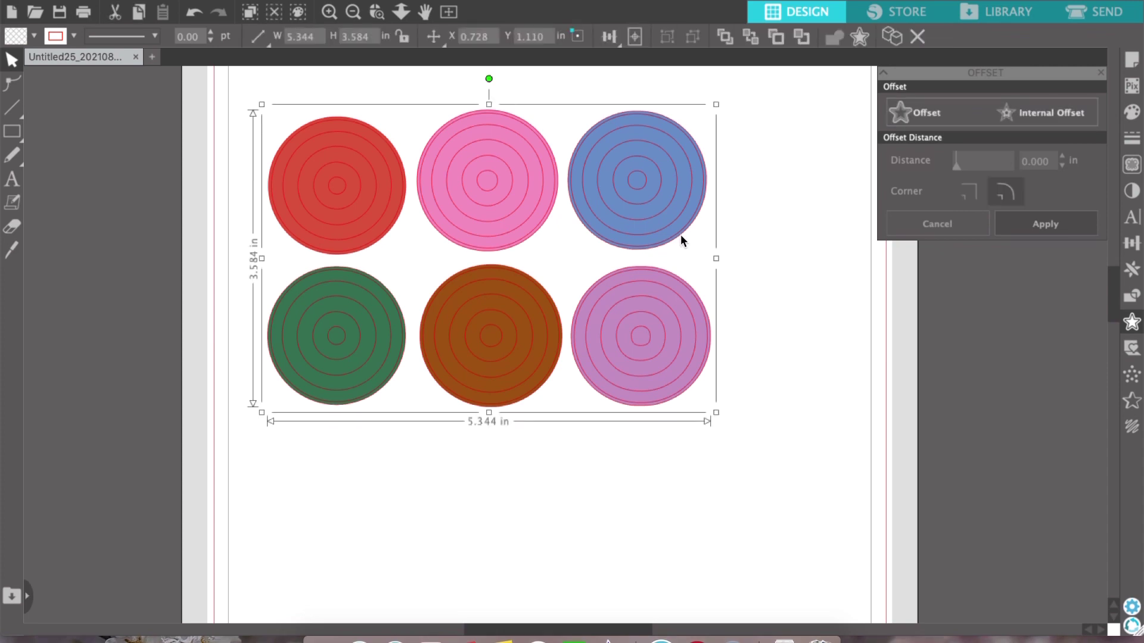
click(681, 237)
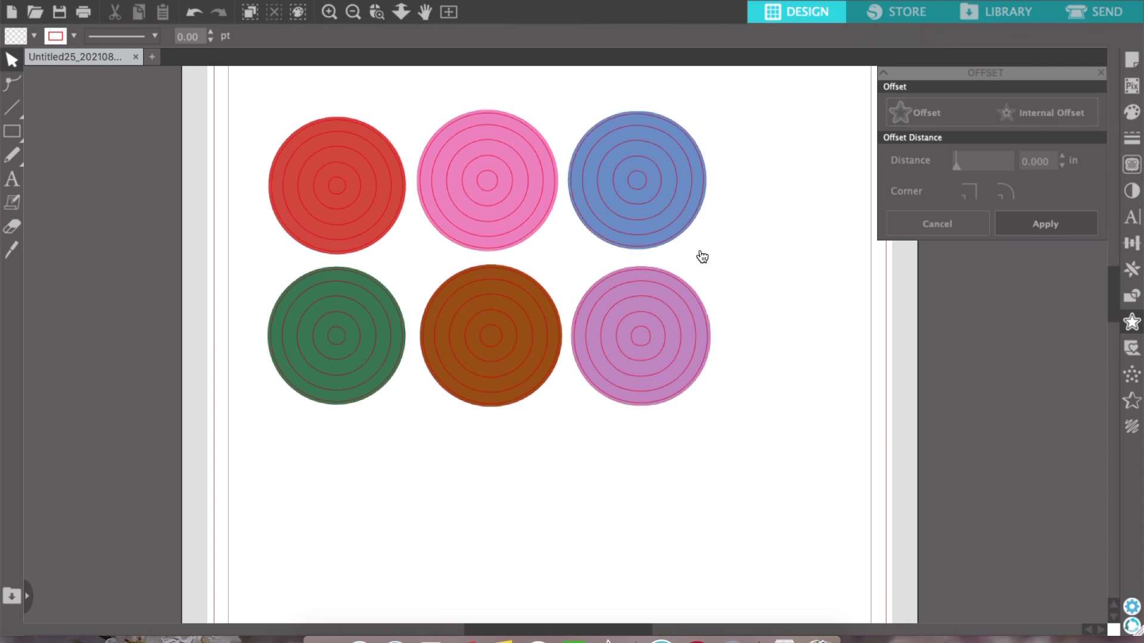
click(696, 252)
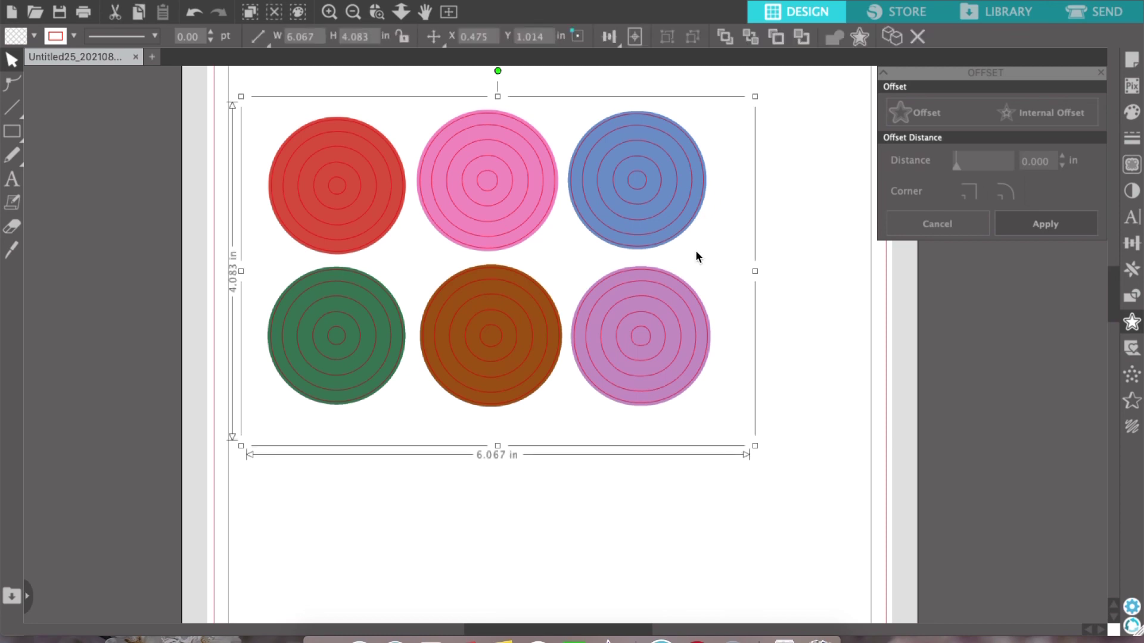
click(787, 243)
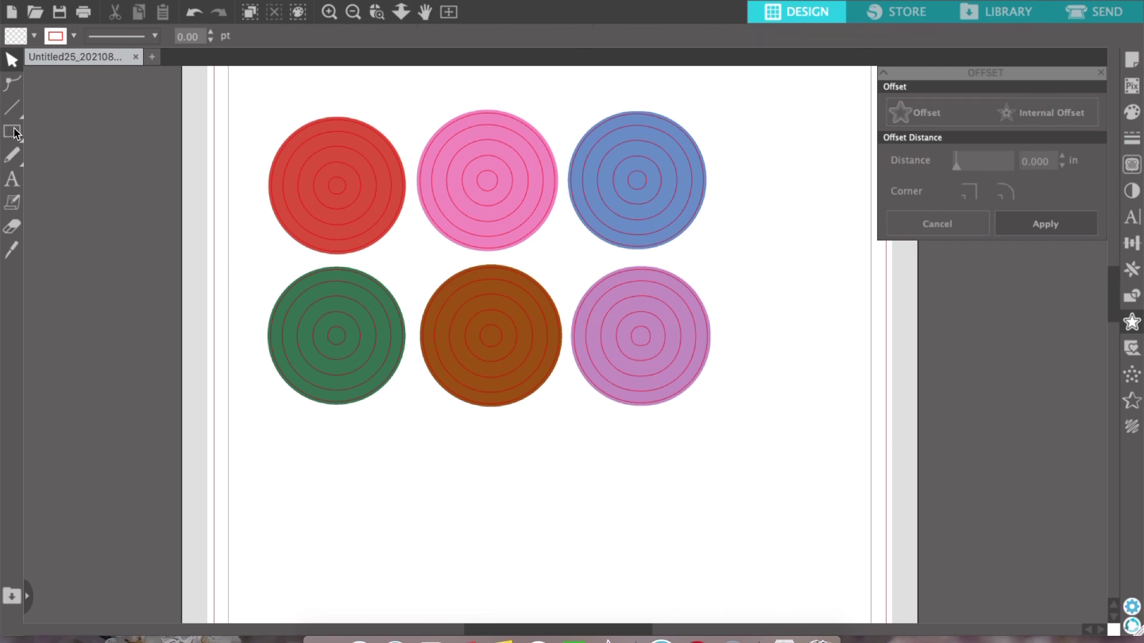
- Draw a rounded rectangle about 5.77 in wide around all six circles and extend its upper edge to make it about 3.85 in tall
mouse_move(15, 132)
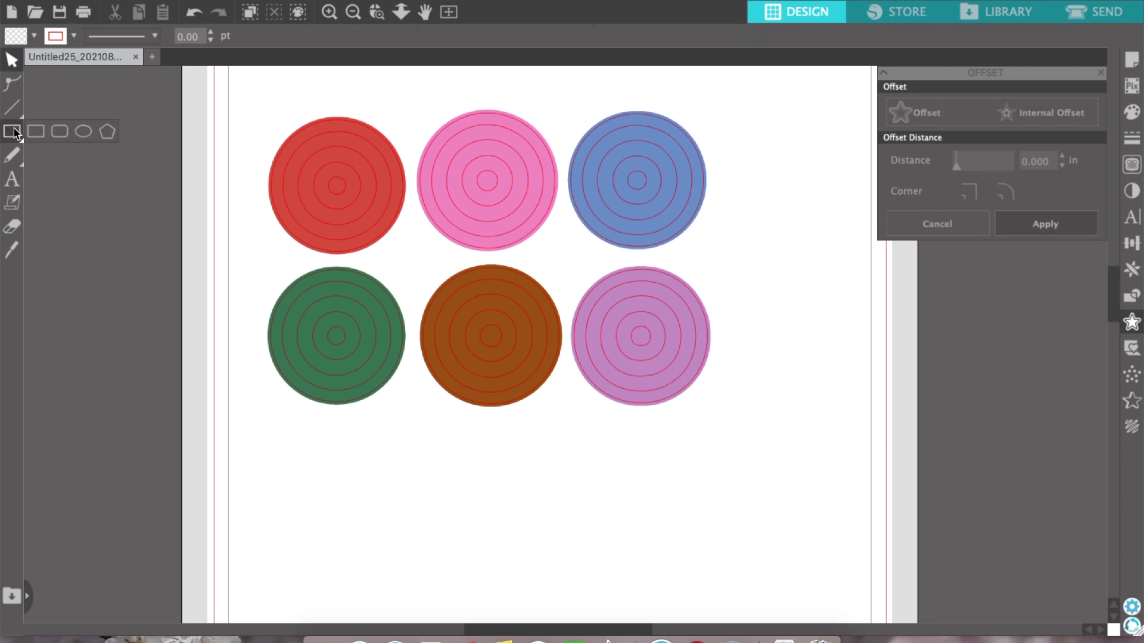
click(60, 133)
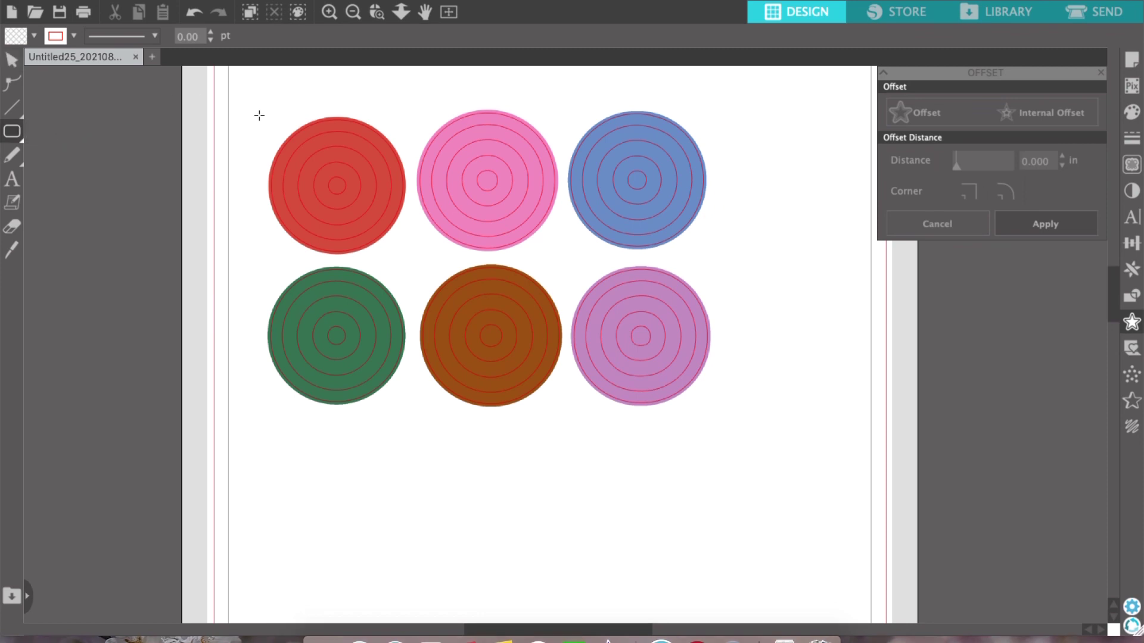
drag(250, 108, 727, 418)
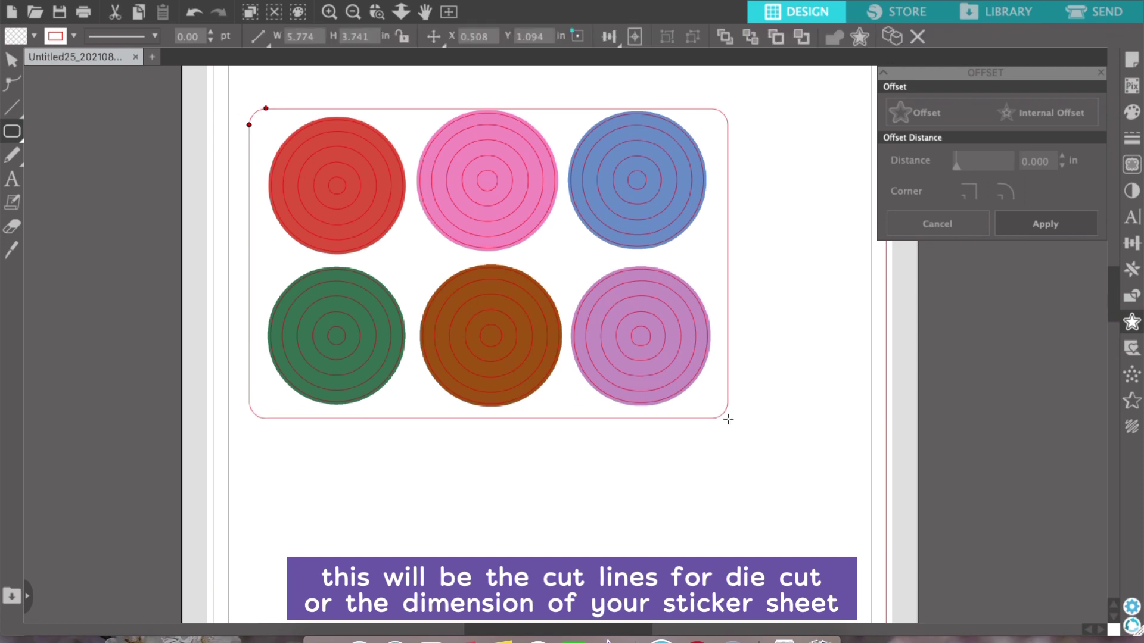
key(Escape)
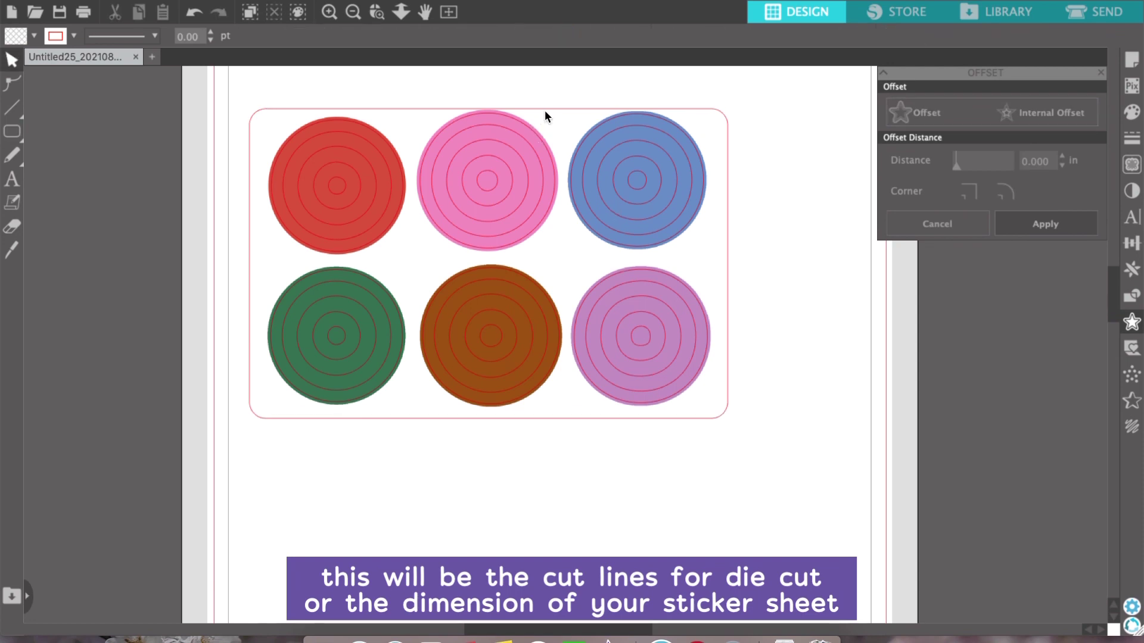
click(542, 110)
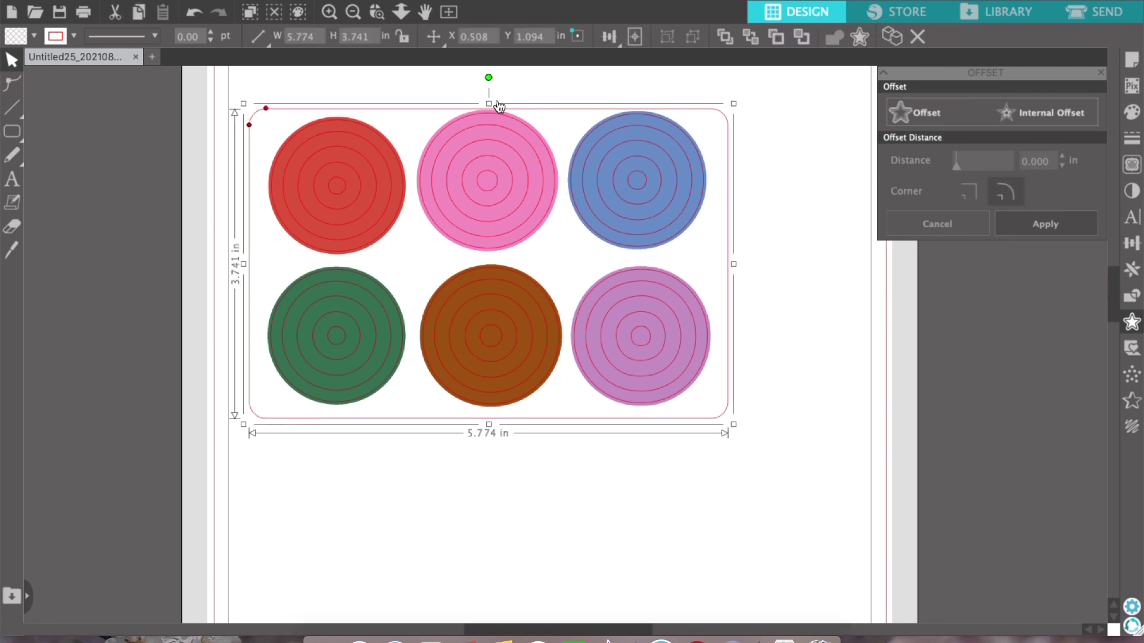
drag(491, 105, 491, 96)
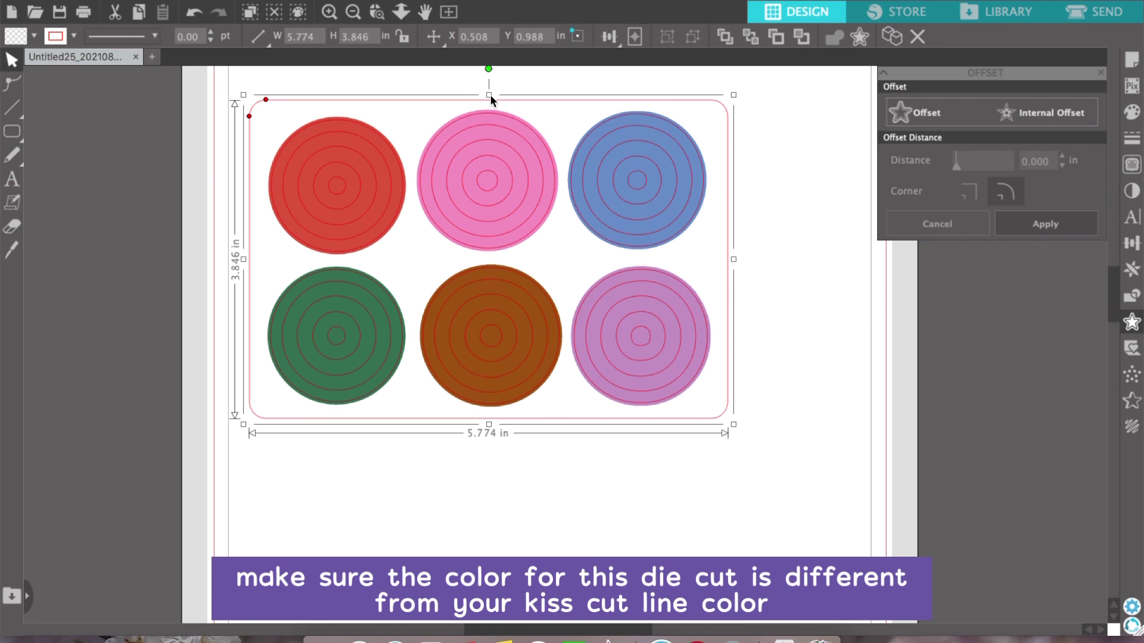
- Set the rounded rectangle's line colour to violet to distinguish the die cut from the red kiss cut lines
click(54, 36)
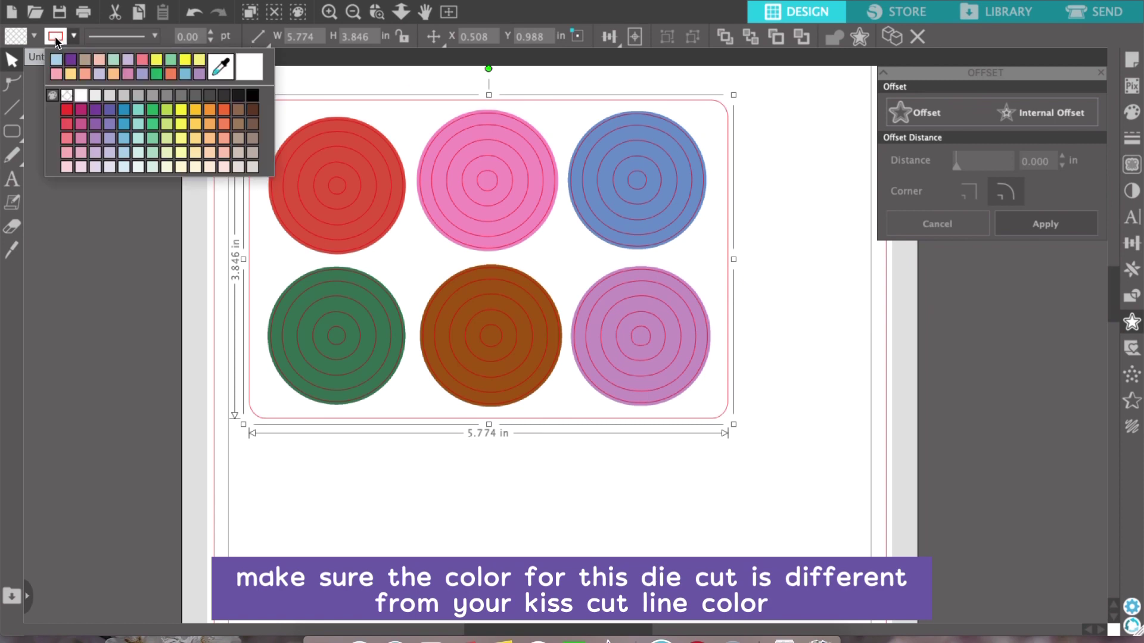
click(70, 64)
click(803, 285)
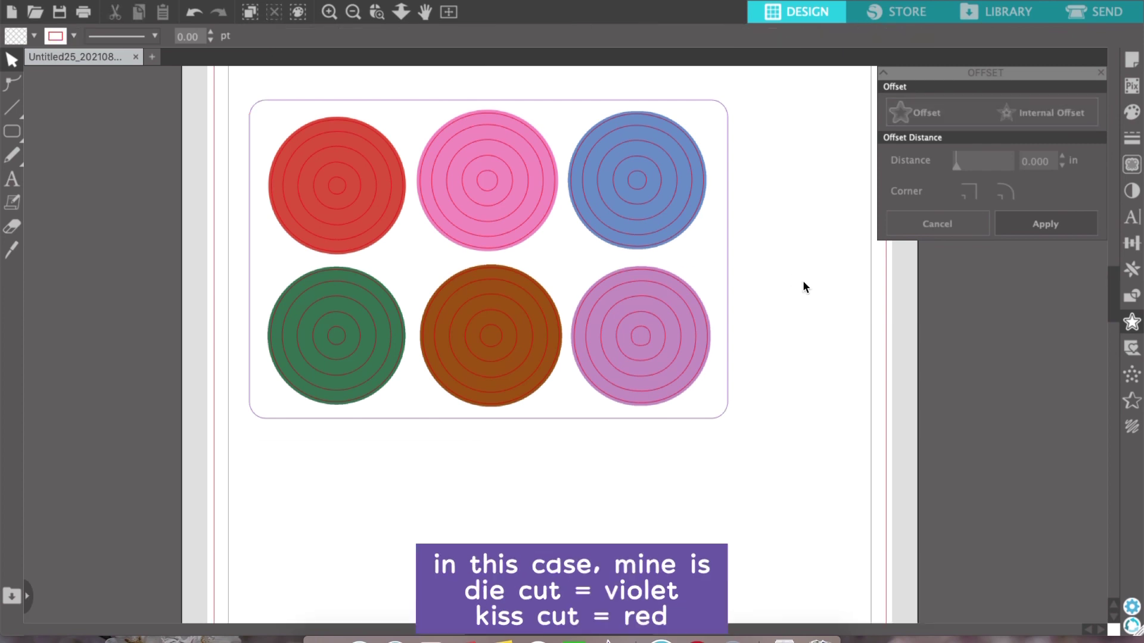
- Turn on the registration marks in the page setup and set their inset to 0.394 in
key(super+1)
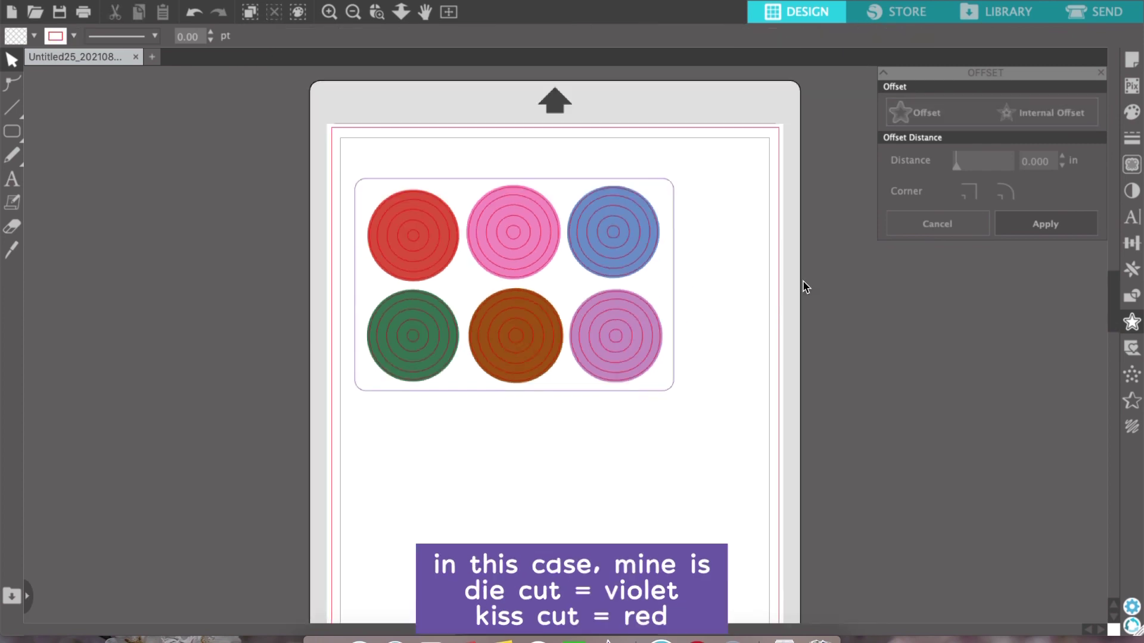
click(1131, 61)
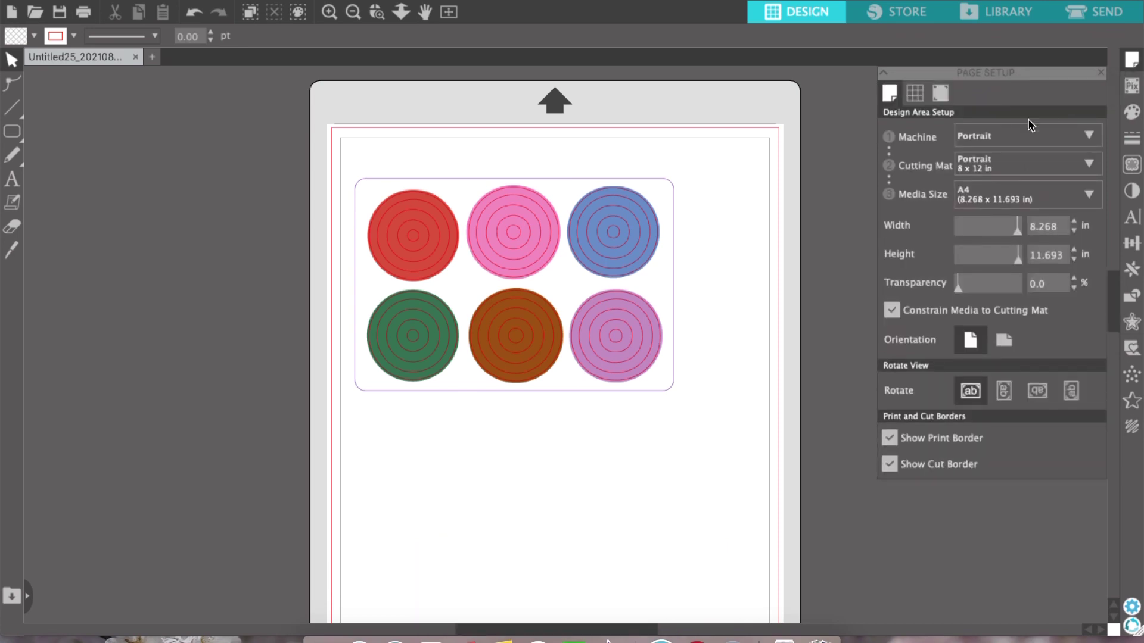
click(941, 94)
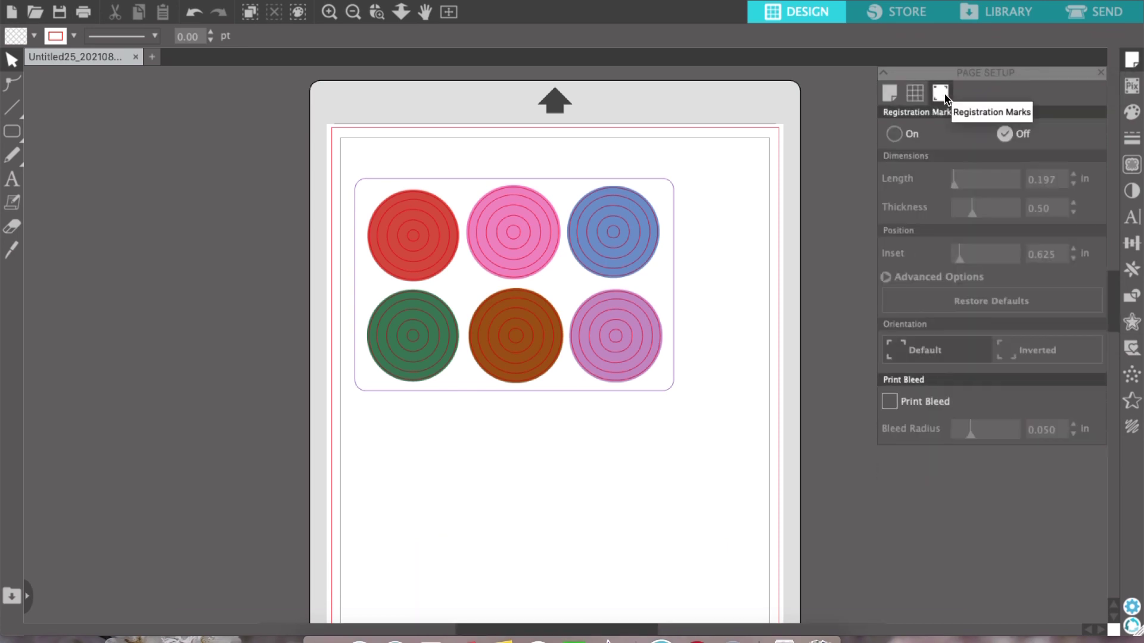
click(895, 135)
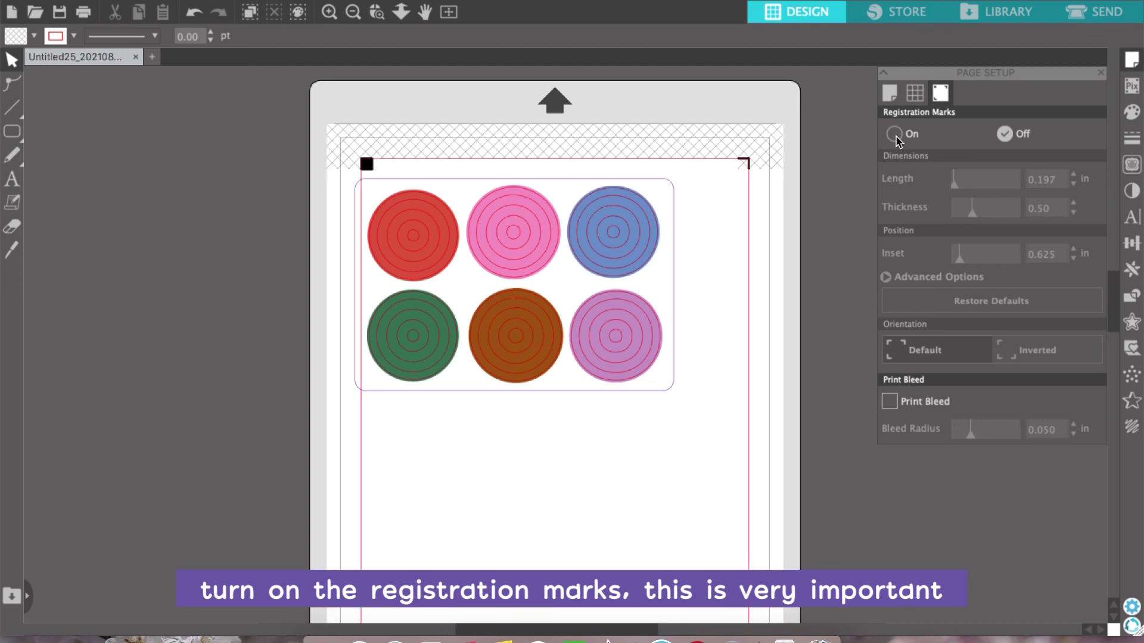
drag(957, 262, 933, 262)
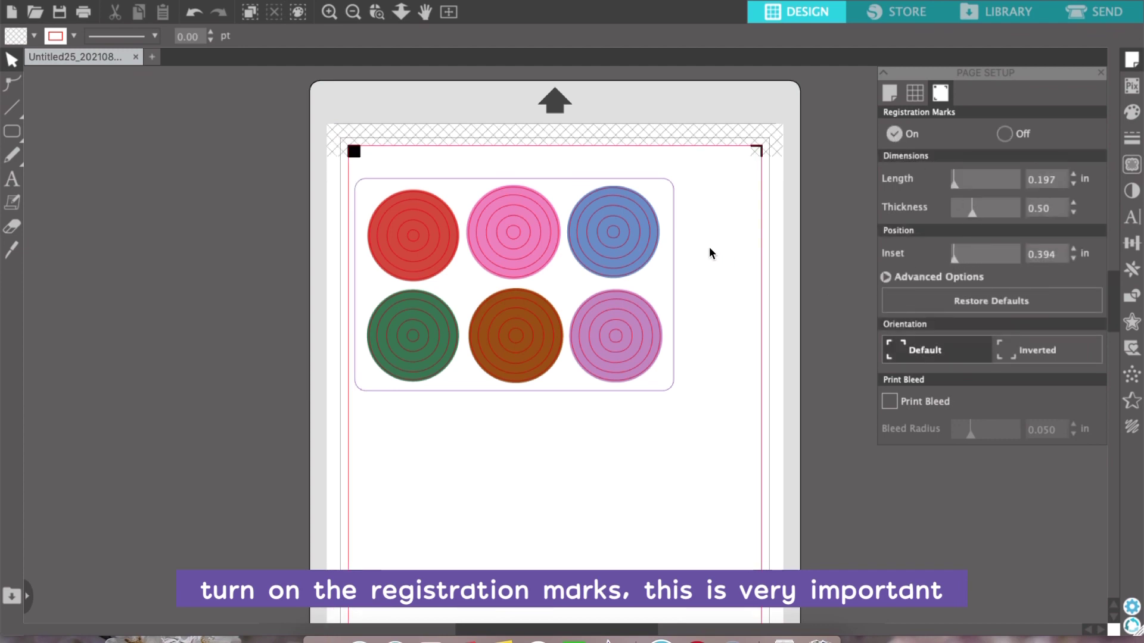
- Scale the entire sticker sheet design down to about 4.5 in wide and place a copy of it directly beside the original
scroll(709, 252, down, 3)
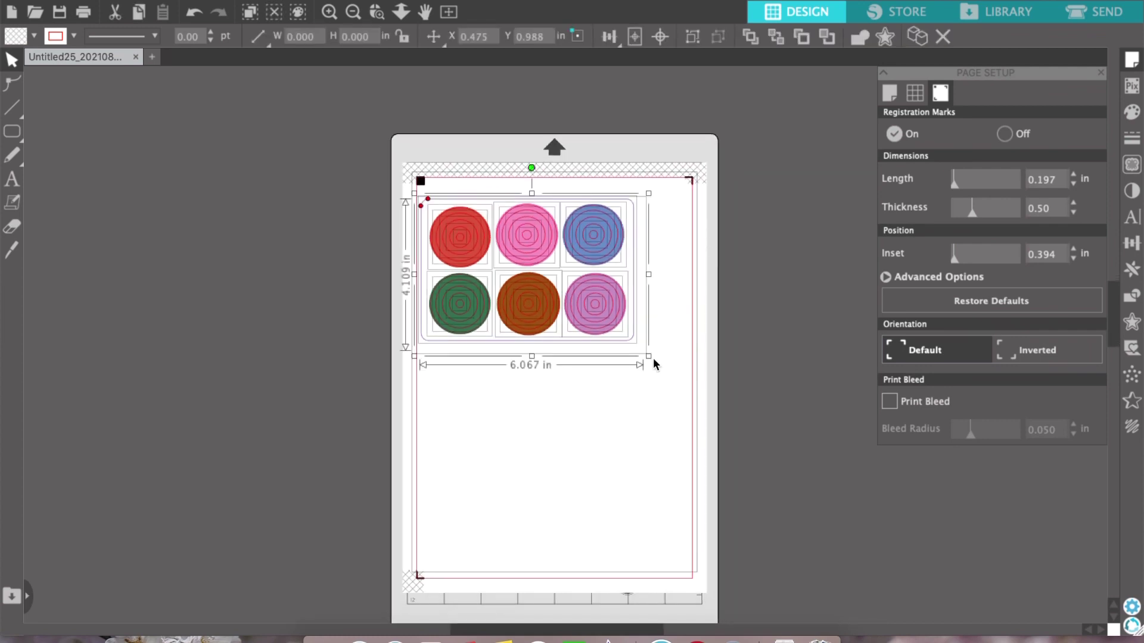
drag(654, 359, 594, 314)
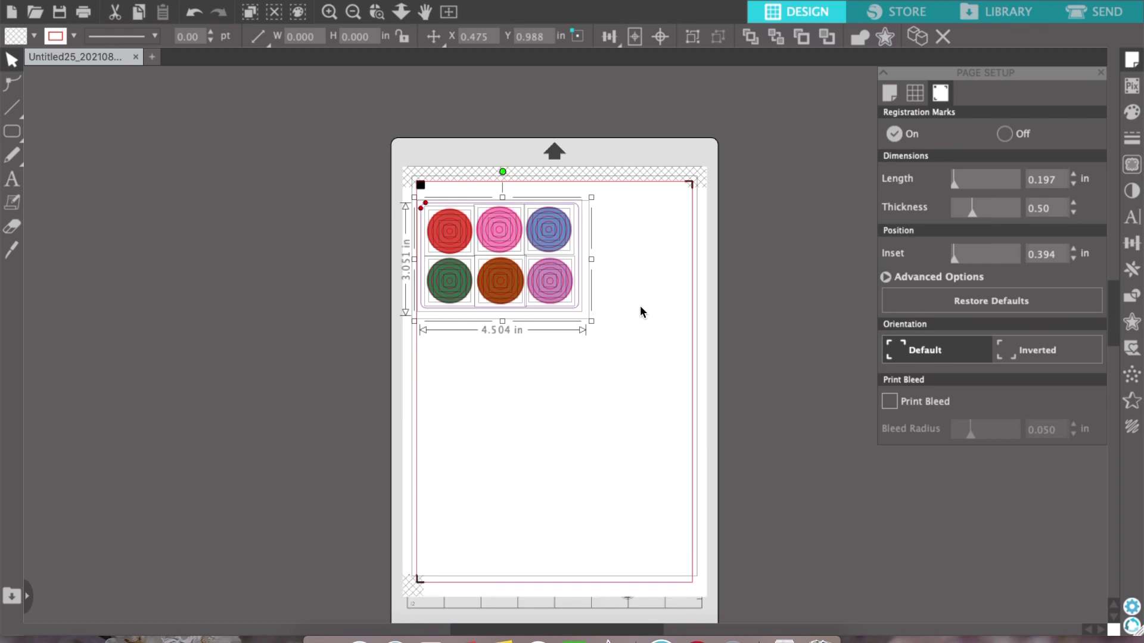
key(ctrl+c)
key(ctrl+v)
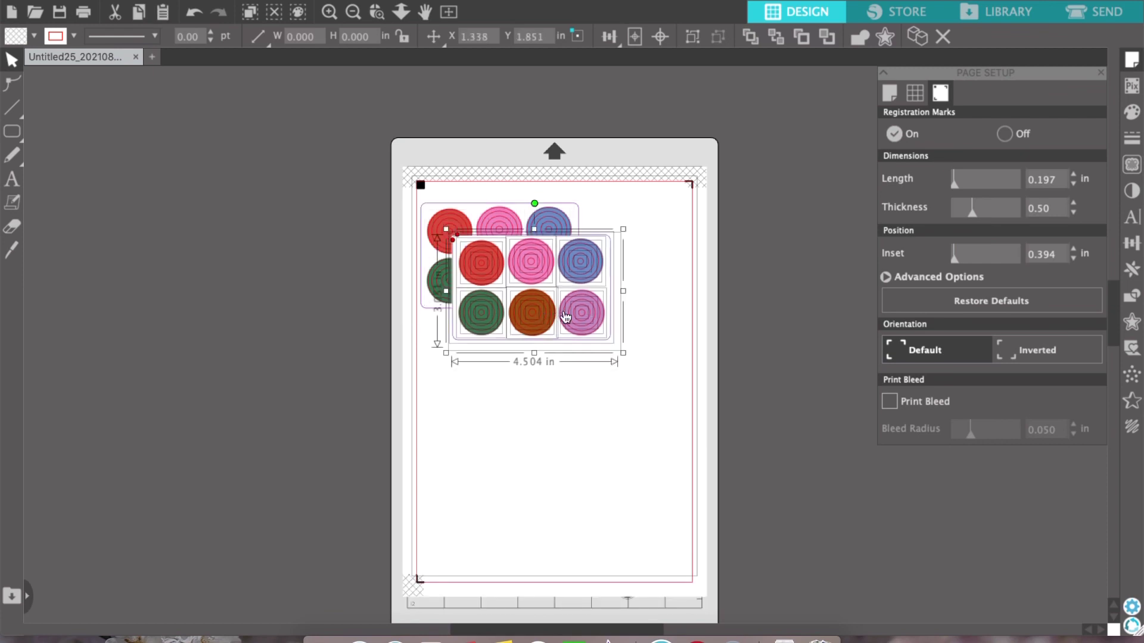
drag(566, 317, 672, 287)
click(616, 352)
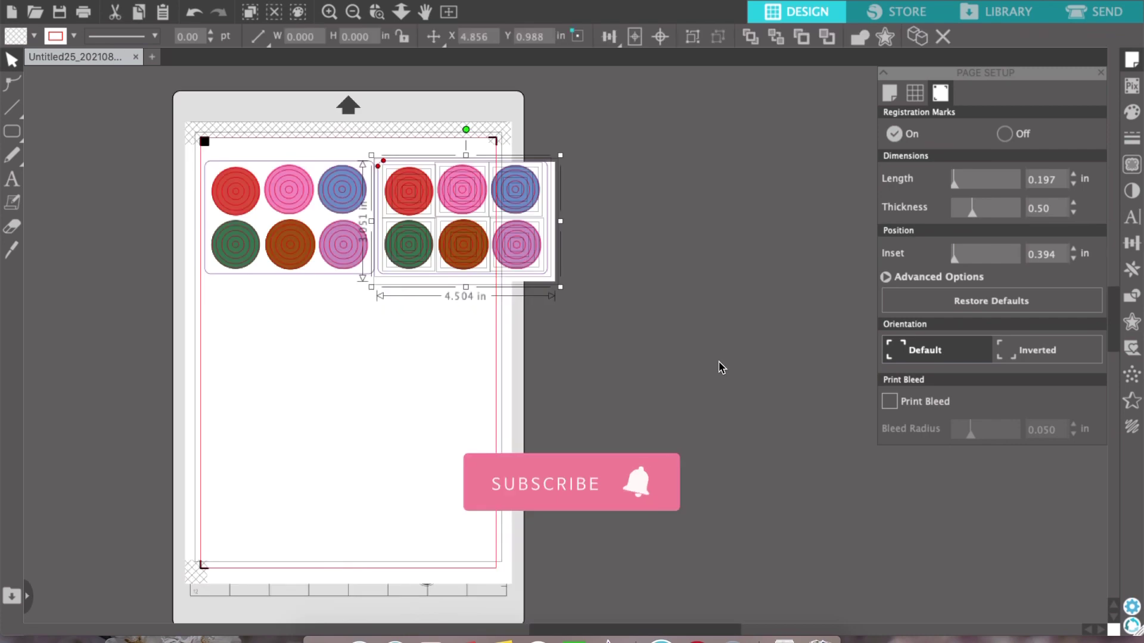
- Scale both sticker sheets down together to about 7.47 in wide so they fit inside the cut border
key(super+a)
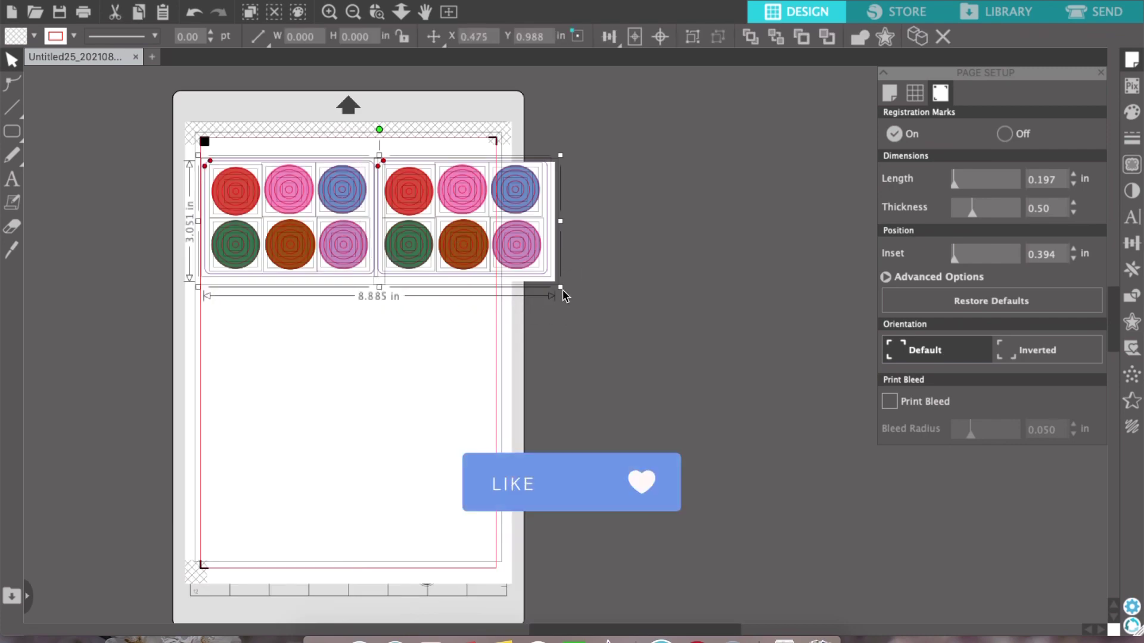
drag(524, 263, 510, 249)
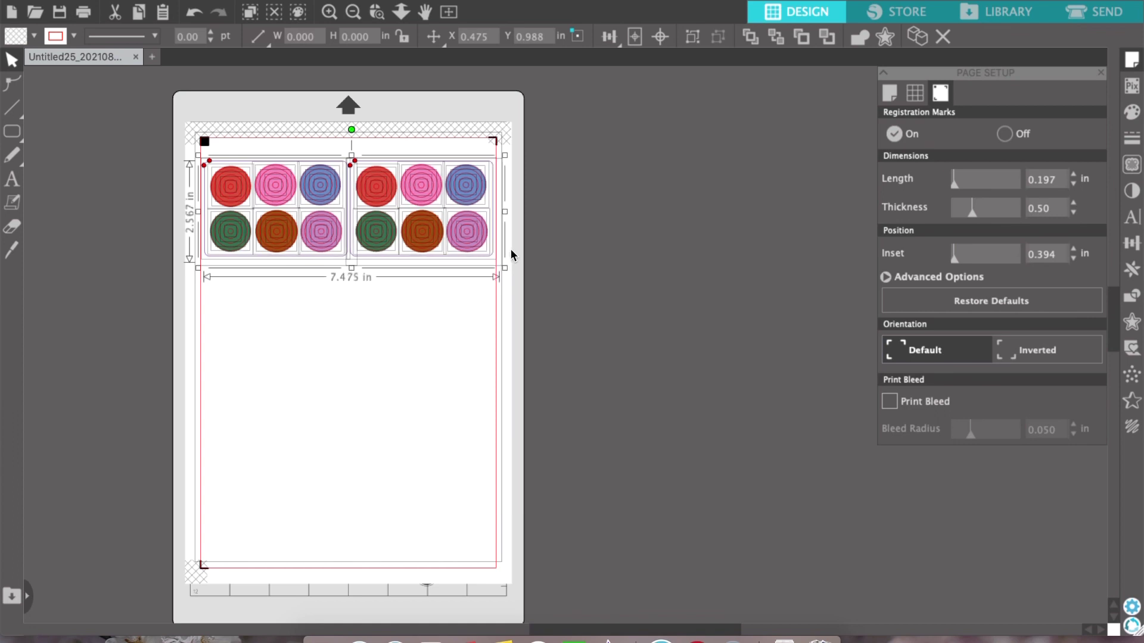
click(626, 260)
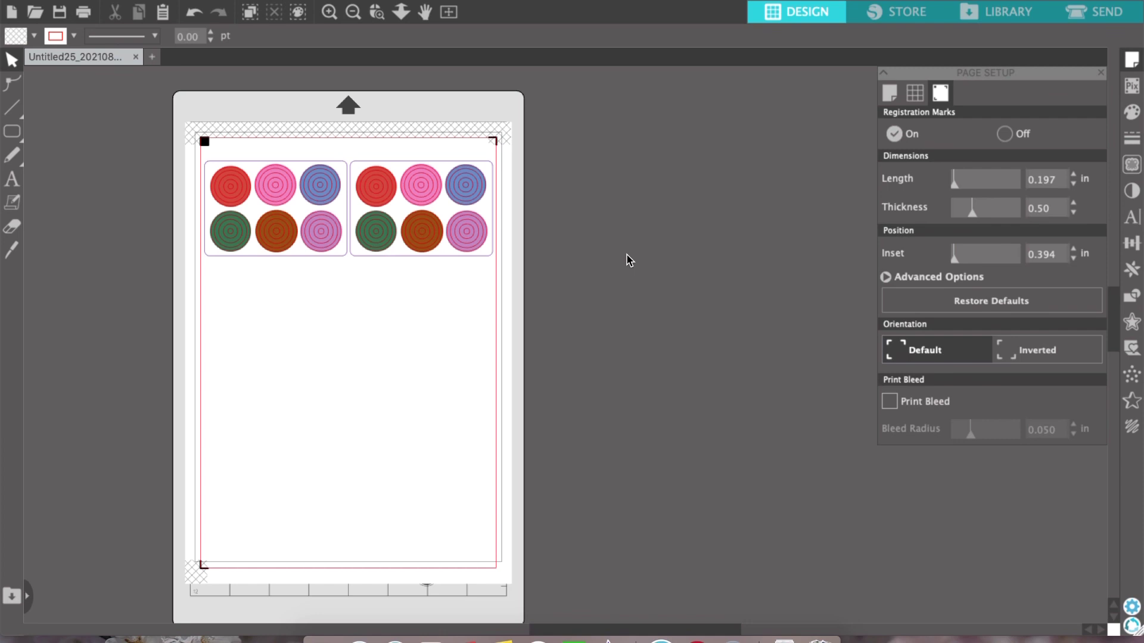
- Nudge both sticker sheets together to about X 0.455, Y 0.687 in, close to the upper registration marks
key(super+a)
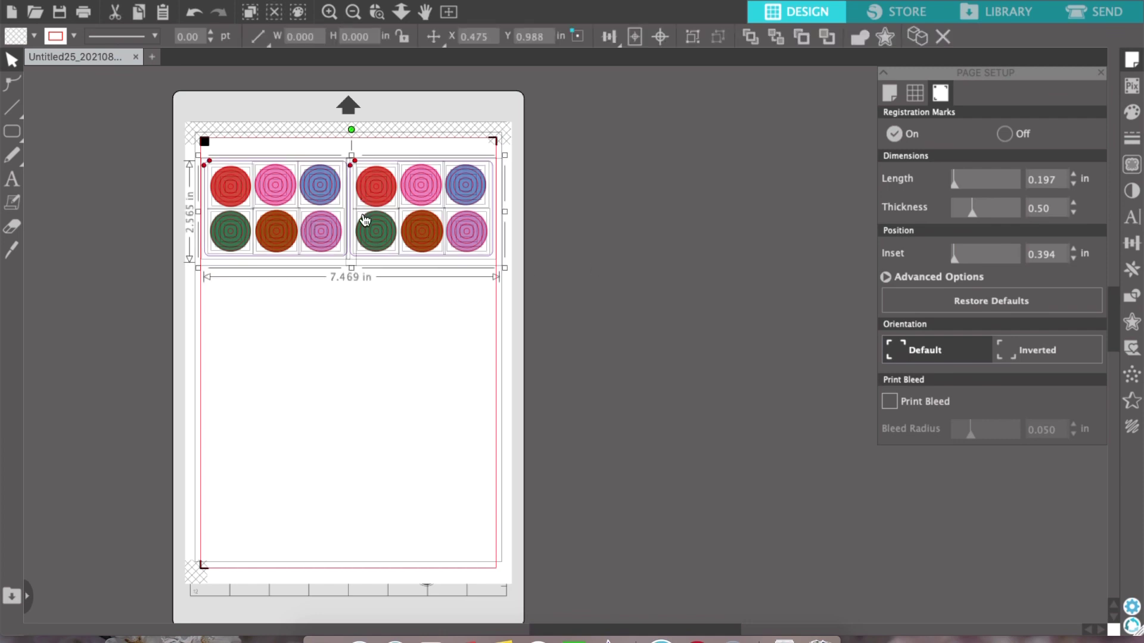
key(Up)
key(Up)
key(Up)
key(Up)
key(Up)
key(Up)
key(Up)
key(Up)
key(Up)
key(Up)
key(Left)
key(Left)
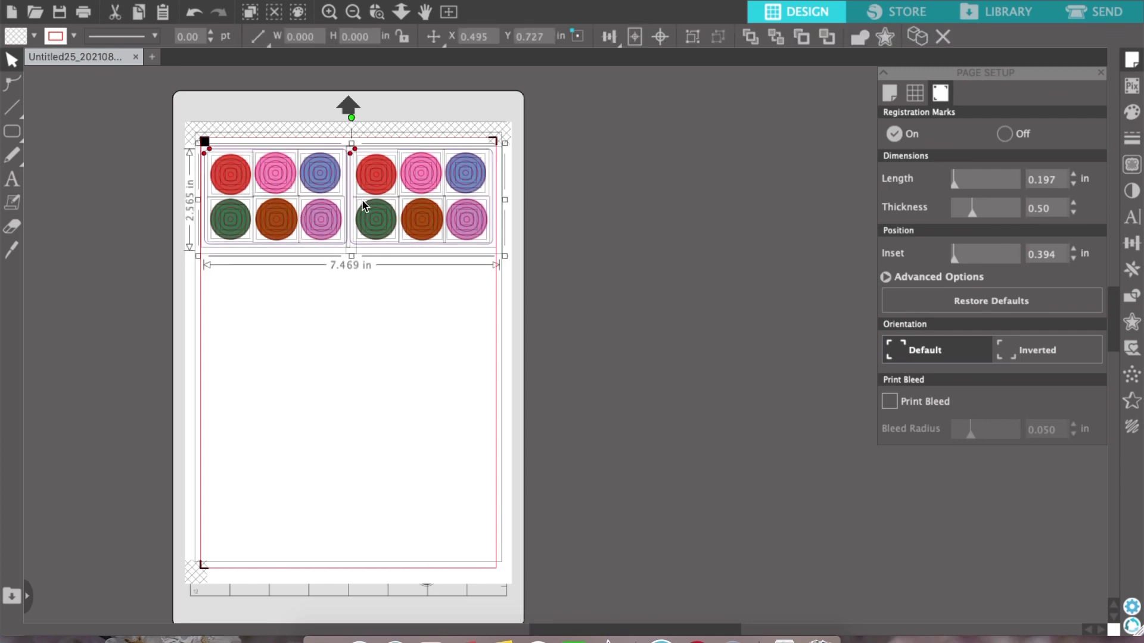
key(Down)
key(Down)
key(Down)
key(Down)
- Copy both sticker sheets together and place the copied pair directly below the originals as a second row
right_click(461, 212)
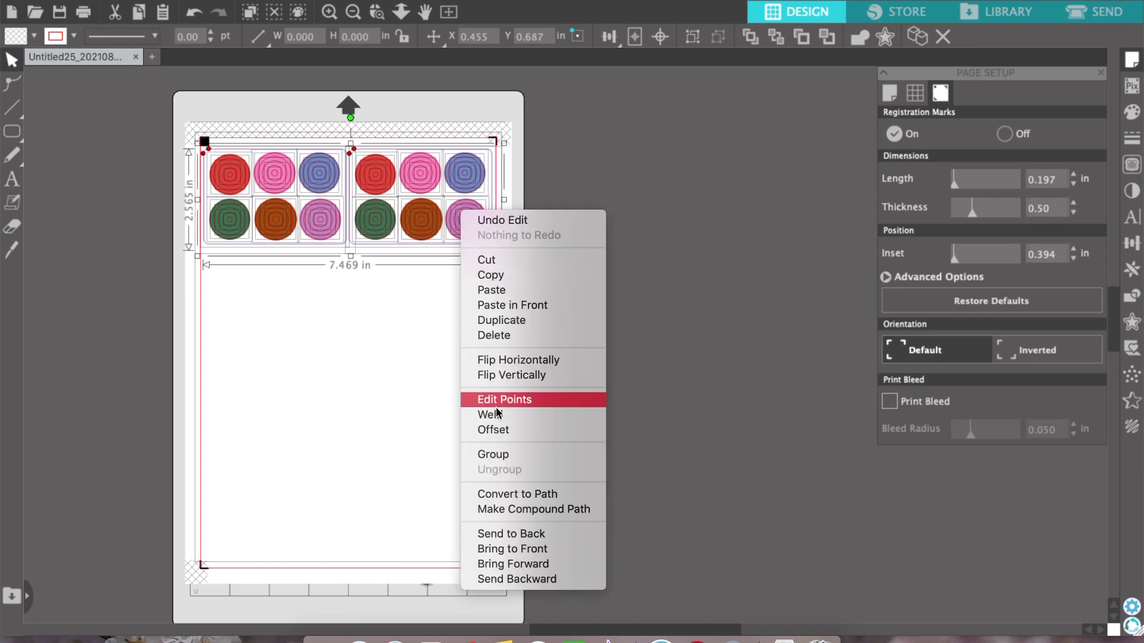
click(510, 280)
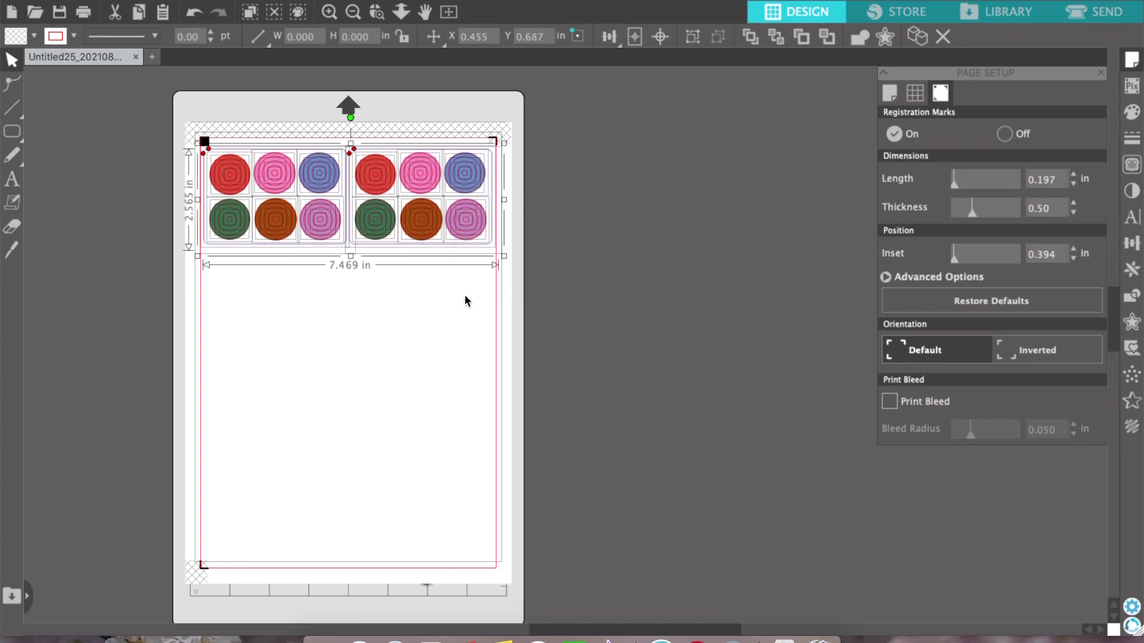
right_click(465, 295)
click(502, 374)
drag(444, 241, 412, 307)
- Duplicate all four sticker sheets and place the copies directly below at about X 0.495, Y 5.65 in, then deselect them
key(super+a)
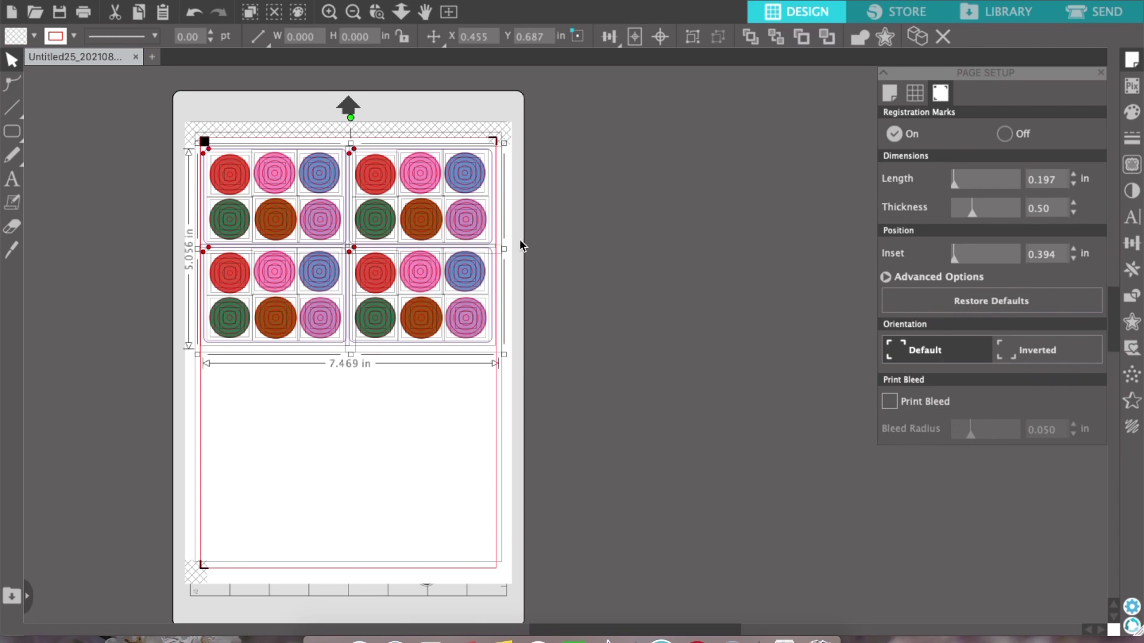
key(super+v)
drag(438, 226, 403, 390)
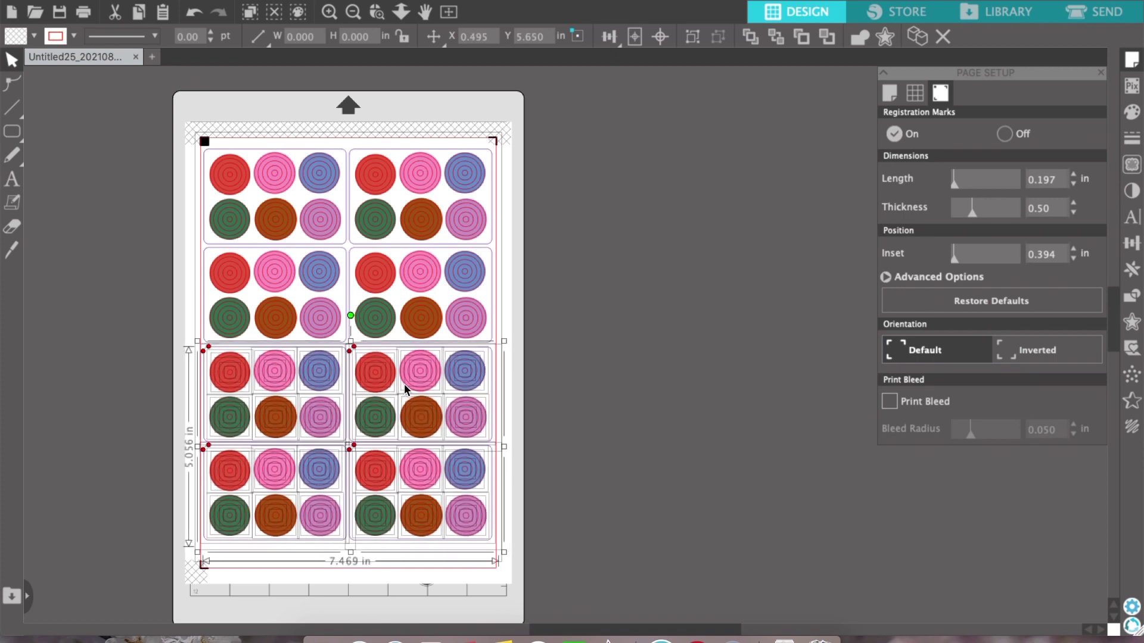
click(591, 327)
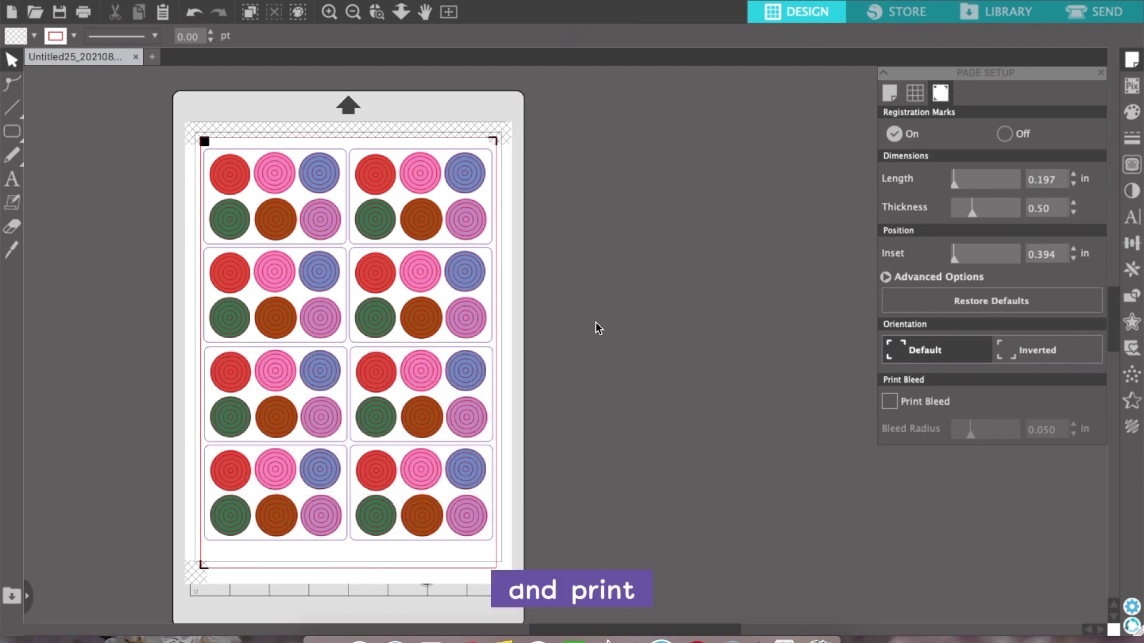
- Check the print preview of the sticker page down to its lower edge and continue to the printer options
key(super+p)
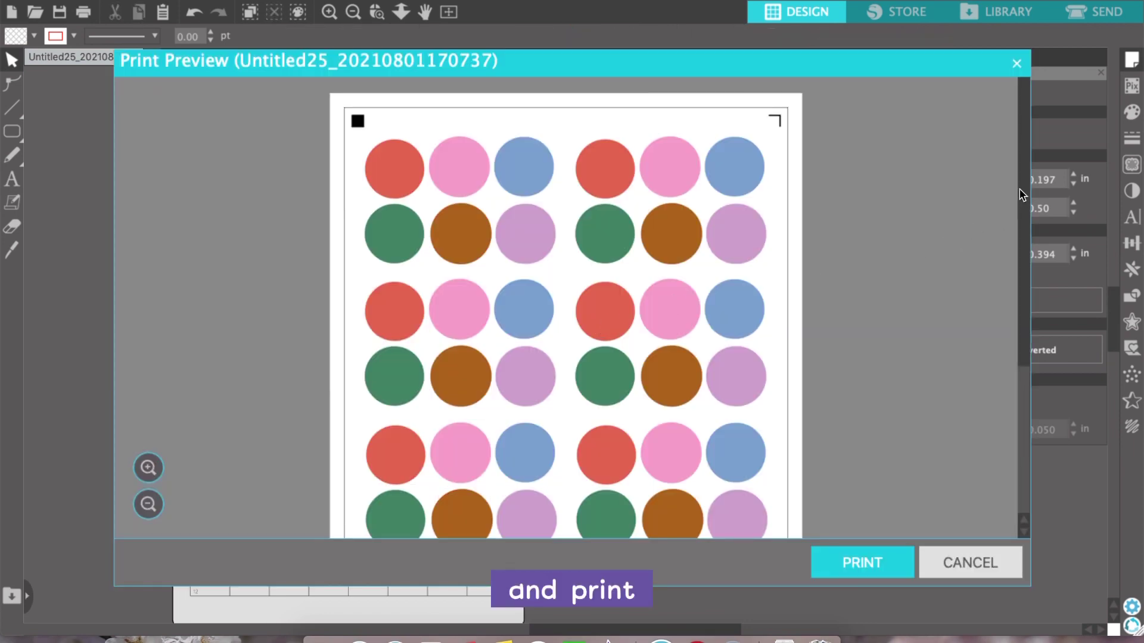
drag(1023, 288, 1025, 393)
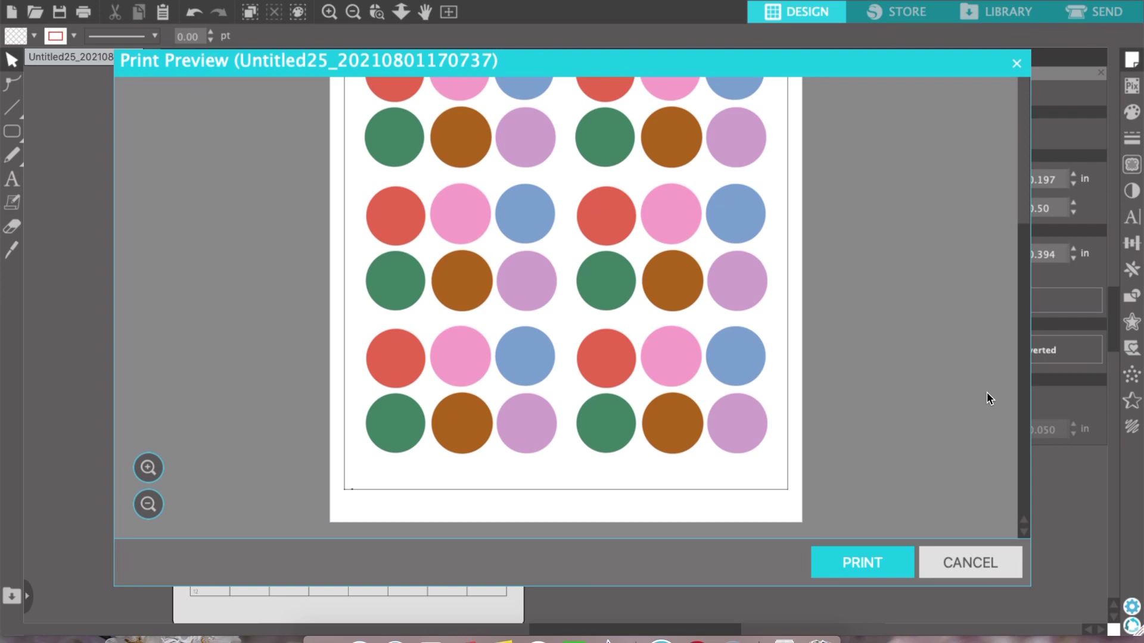
click(869, 556)
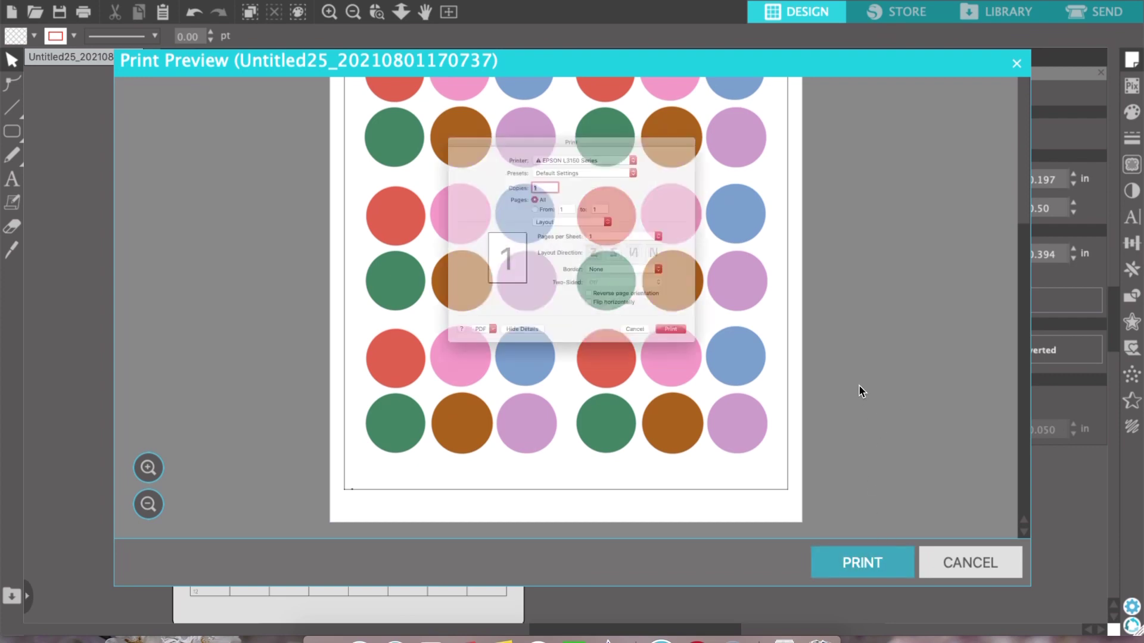
- In the paper handling options, scale the print to fit the paper size with A4 as the destination
click(566, 214)
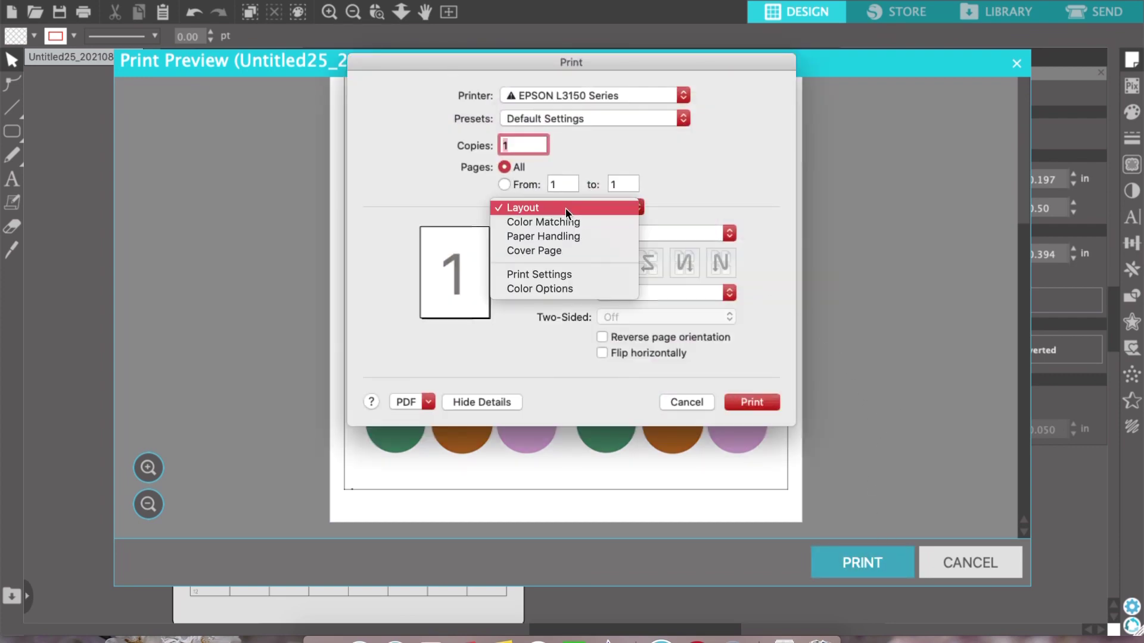
click(549, 236)
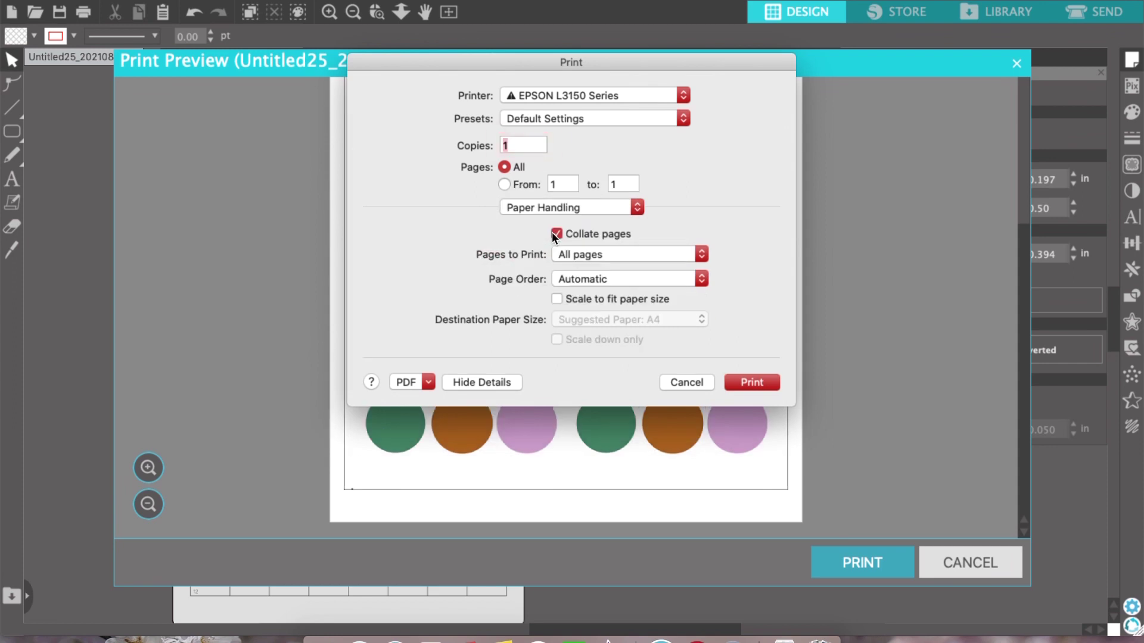
click(557, 299)
click(586, 321)
click(570, 472)
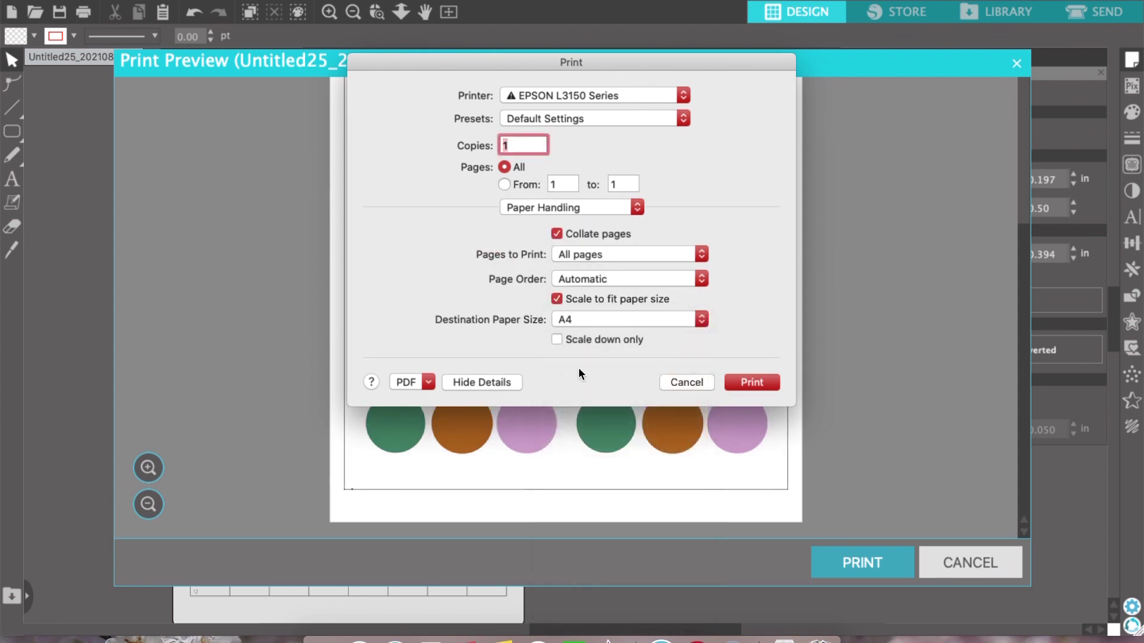
- Check the media type in the print settings, keep Plain paper at Normal quality, and print one copy of the sticker page
click(576, 207)
click(556, 244)
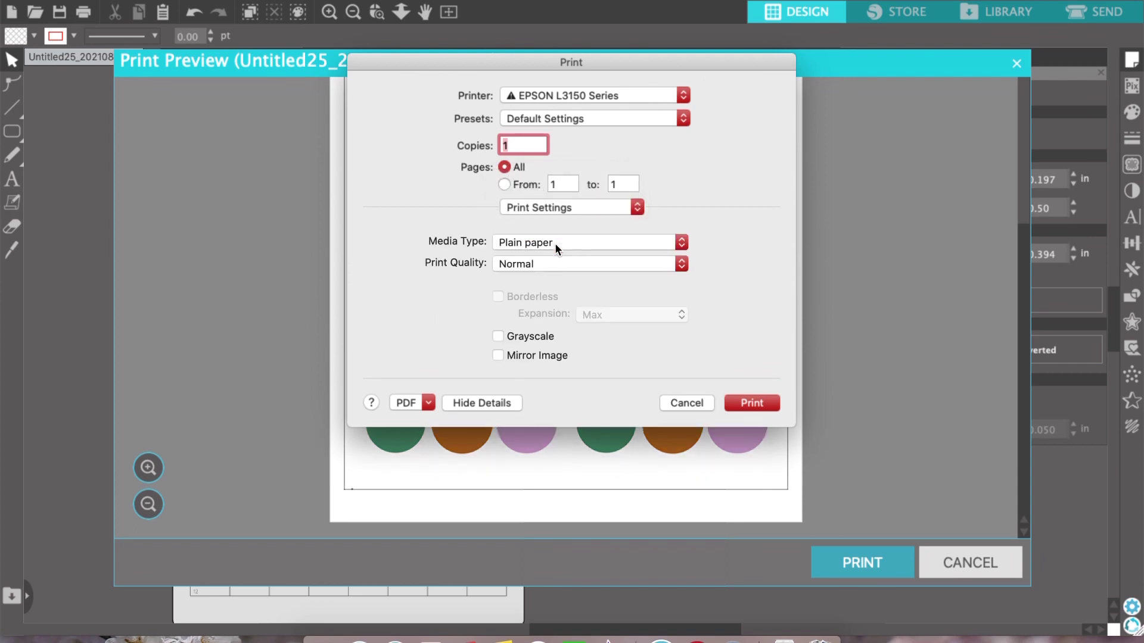
click(559, 238)
key(Escape)
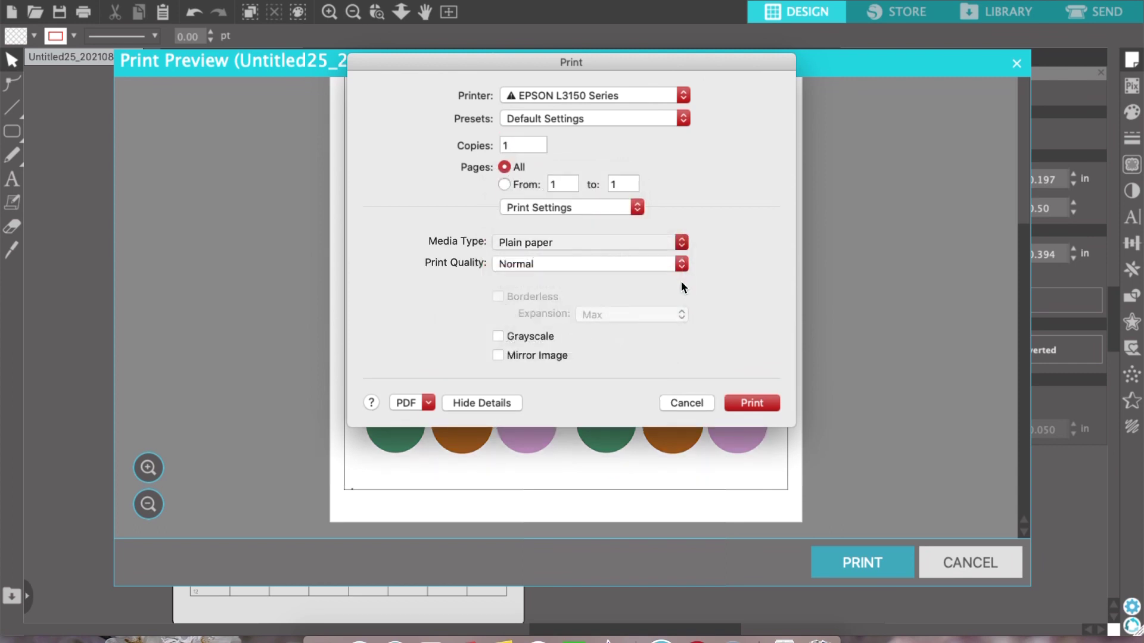
click(748, 405)
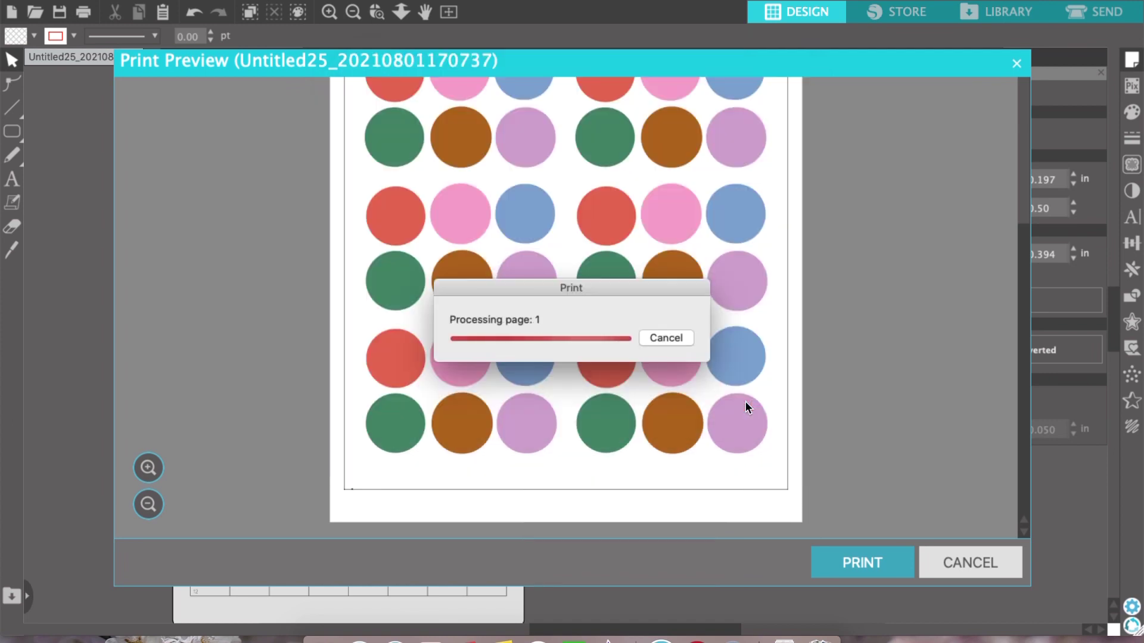